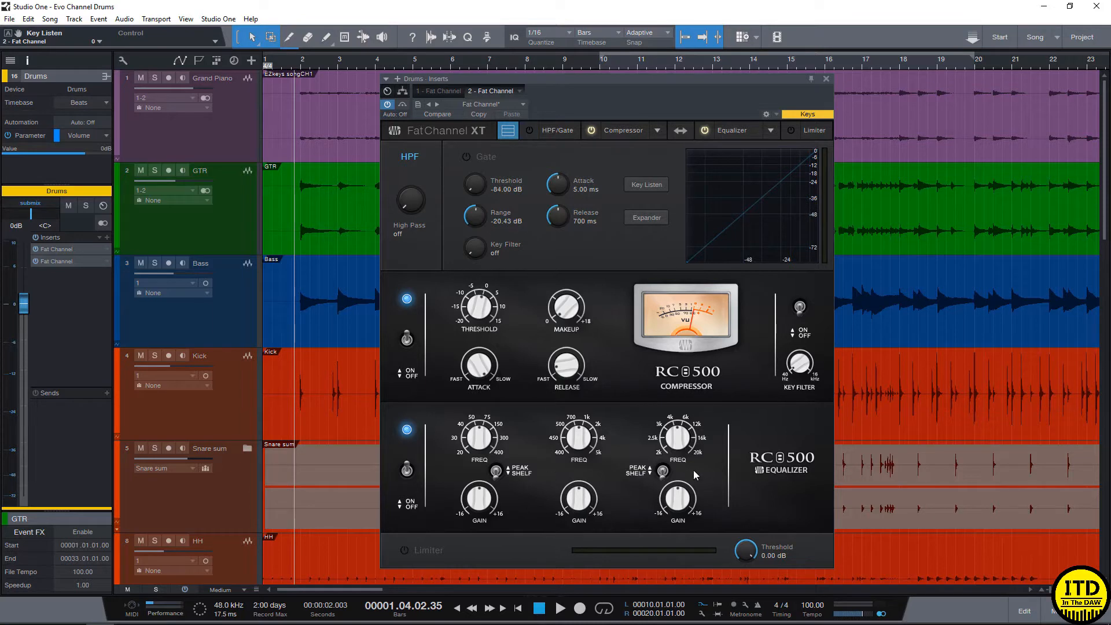
- Toggle the RC-500 equalizer's low-band Peak/Shelf switch and return it to its original setting
{"action": "left_click", "coordinate": [495, 471]}
{"action": "left_click", "coordinate": [495, 471]}
- Show the first Fat Channel insert on the Drums bus and try its compressor's Soft and Auto options
{"action": "left_click", "coordinate": [435, 90]}
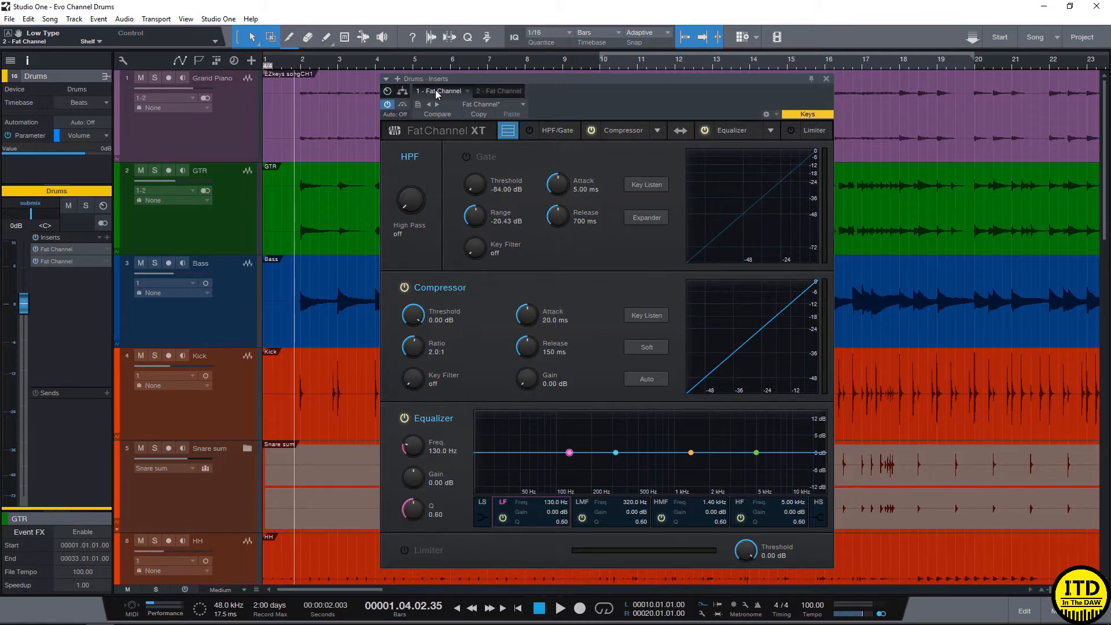
{"action": "left_click", "coordinate": [654, 347]}
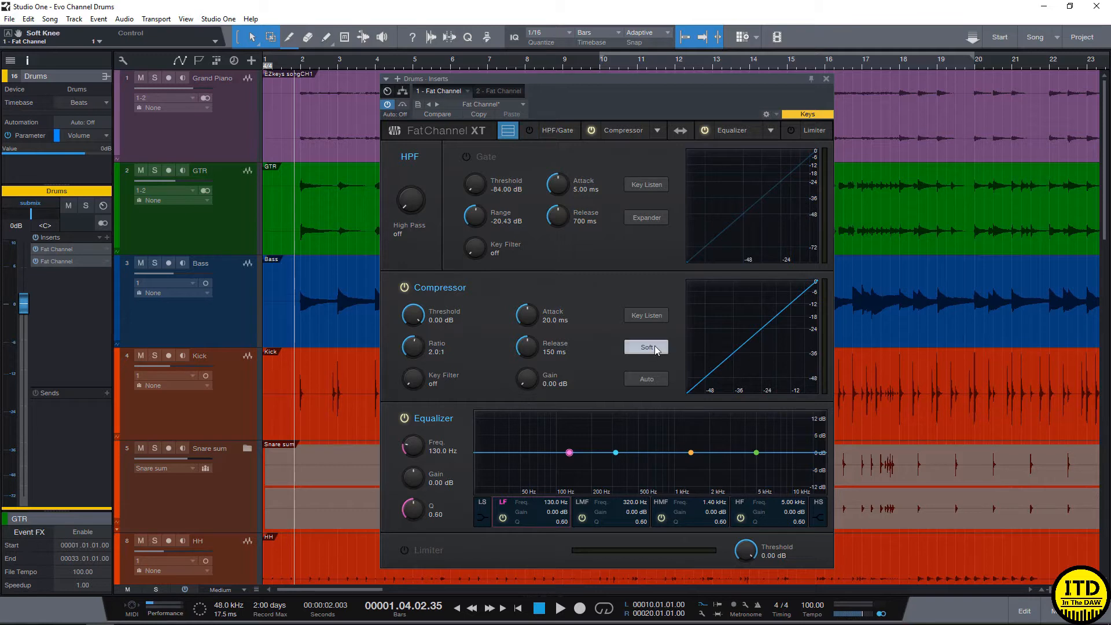
{"action": "left_click", "coordinate": [654, 347]}
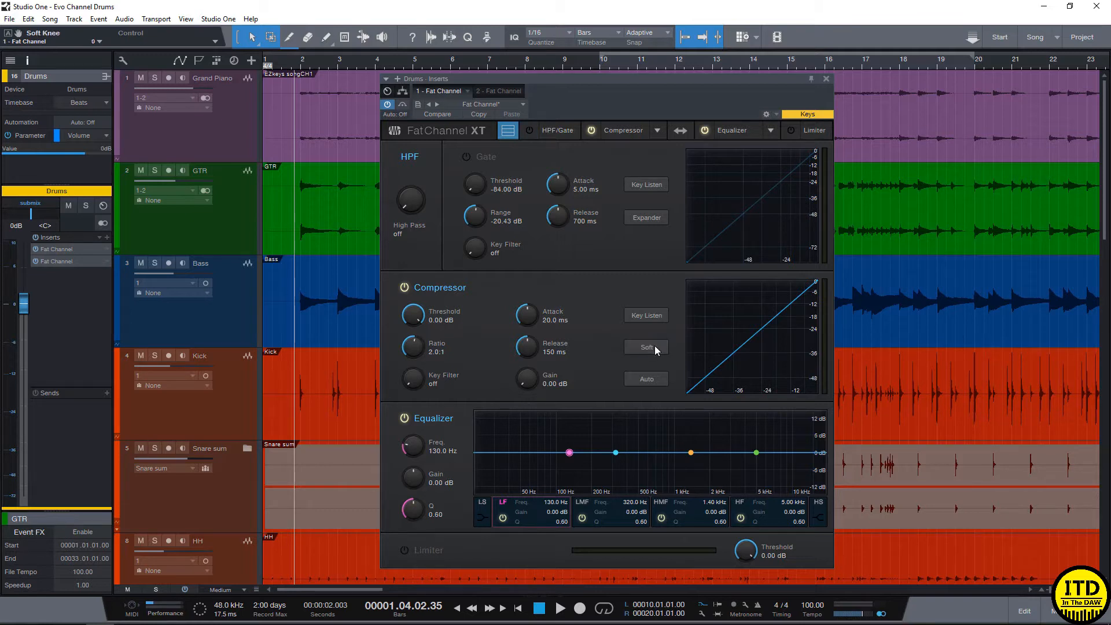
{"action": "left_click", "coordinate": [647, 381]}
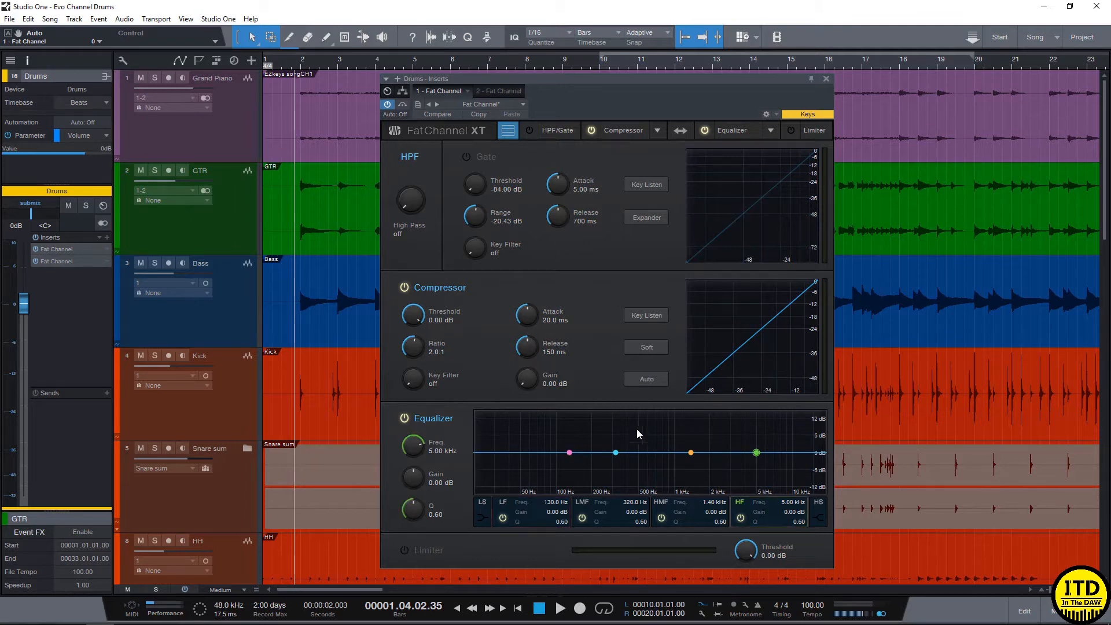
- Step through the equalizer bands of the first Fat Channel and toggle its high shelf option
{"action": "left_click", "coordinate": [615, 452]}
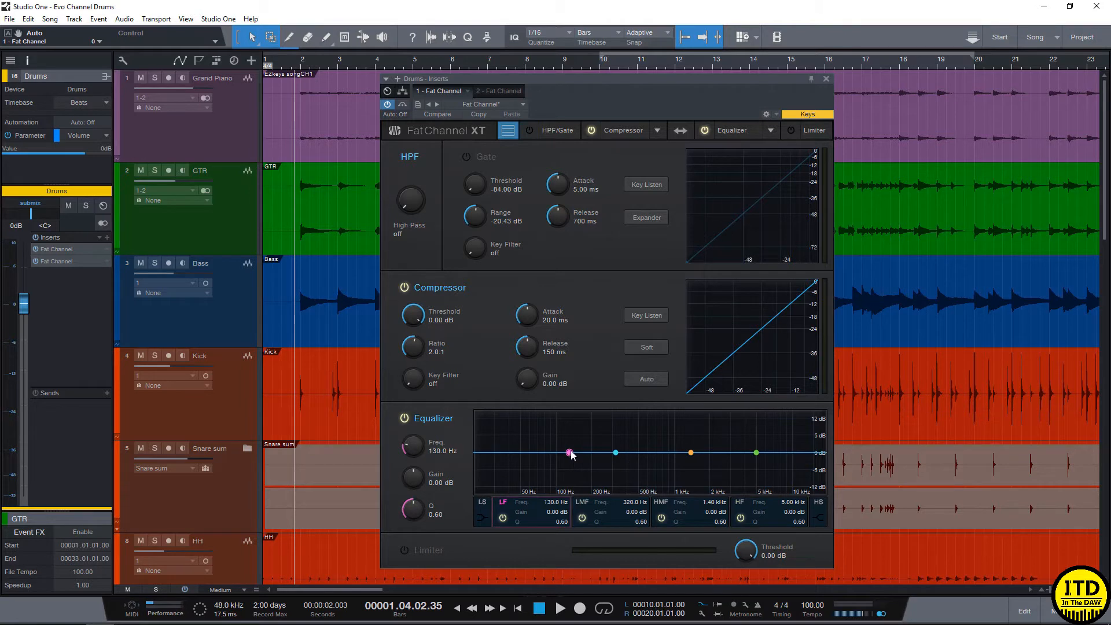
{"action": "left_click", "coordinate": [756, 451]}
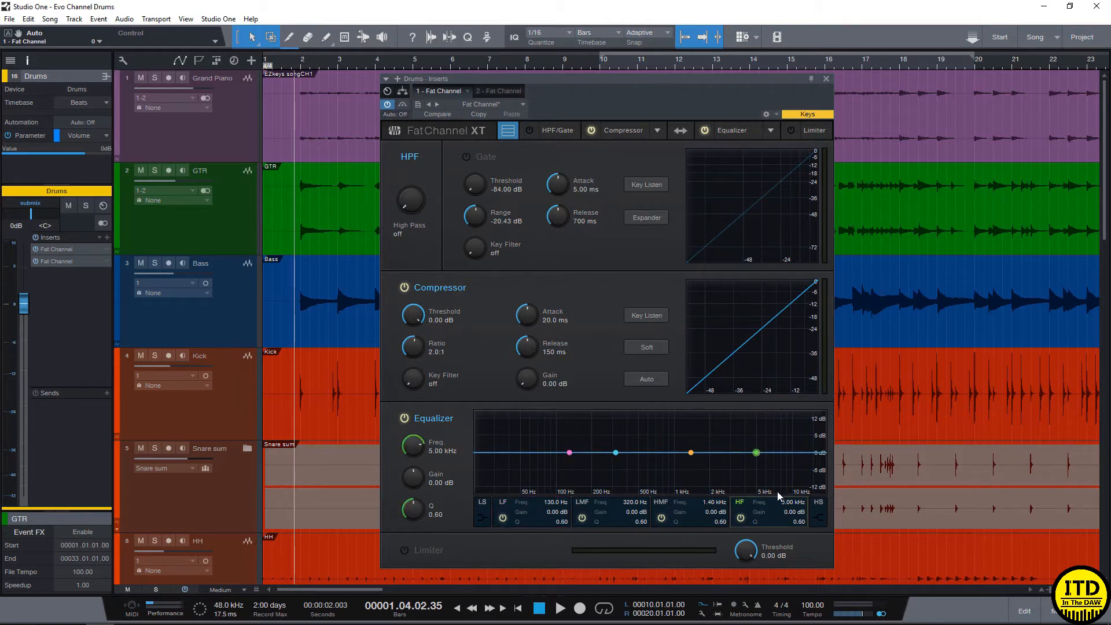
{"action": "left_click", "coordinate": [822, 518]}
- Show the second Fat Channel insert with the RC-500 models and play back the full mix
{"action": "left_click", "coordinate": [497, 91]}
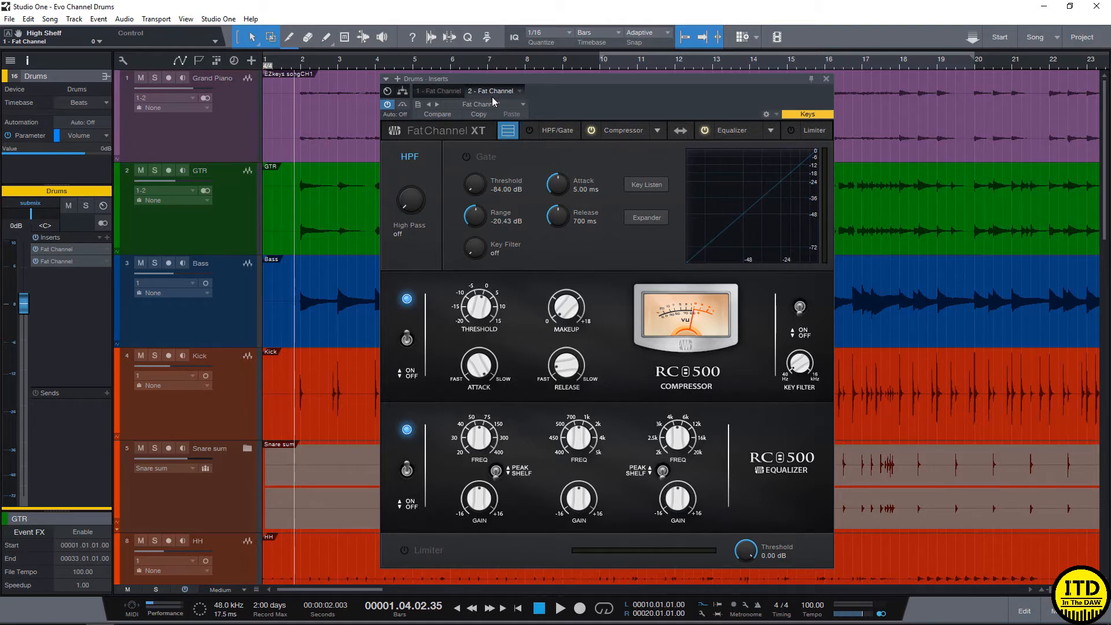
{"action": "key", "text": "space"}
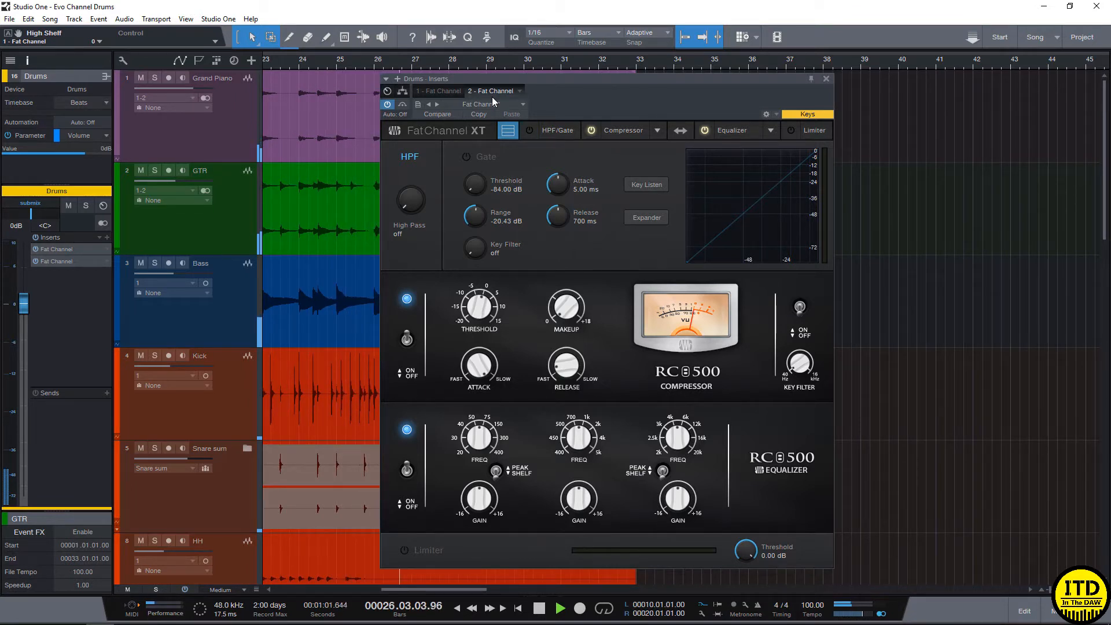
{"action": "key", "text": "space"}
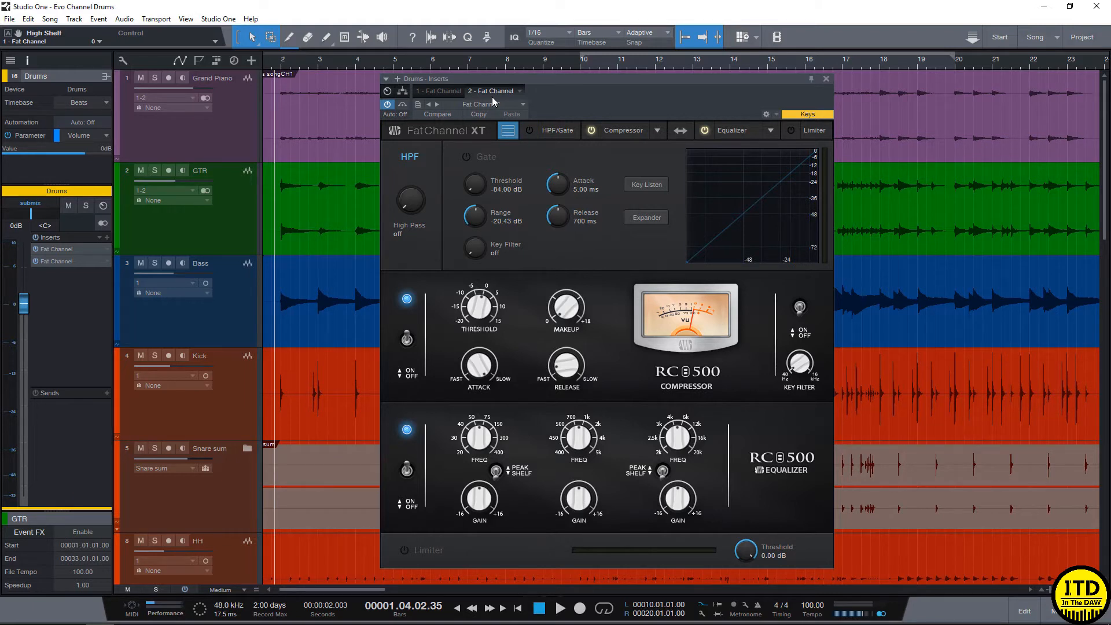
- Solo the Drums bus in the console and audition the drums alone from bar 8
{"action": "key", "text": "F3"}
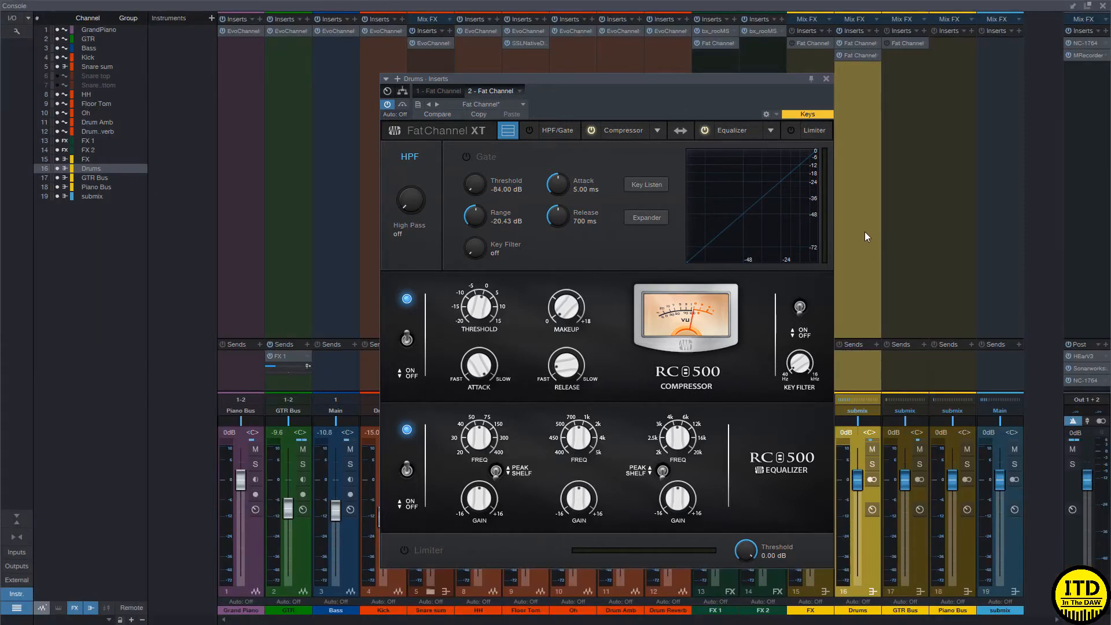
{"action": "key", "text": "F3"}
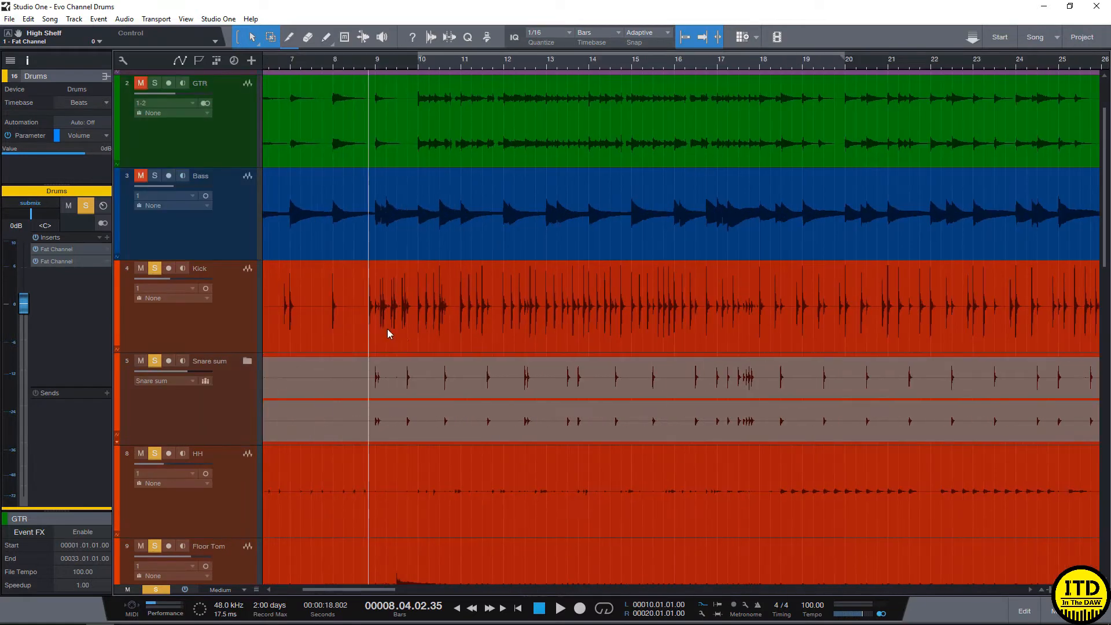
{"action": "scroll", "coordinate": [398, 335], "scroll_direction": "left", "scroll_amount": 2}
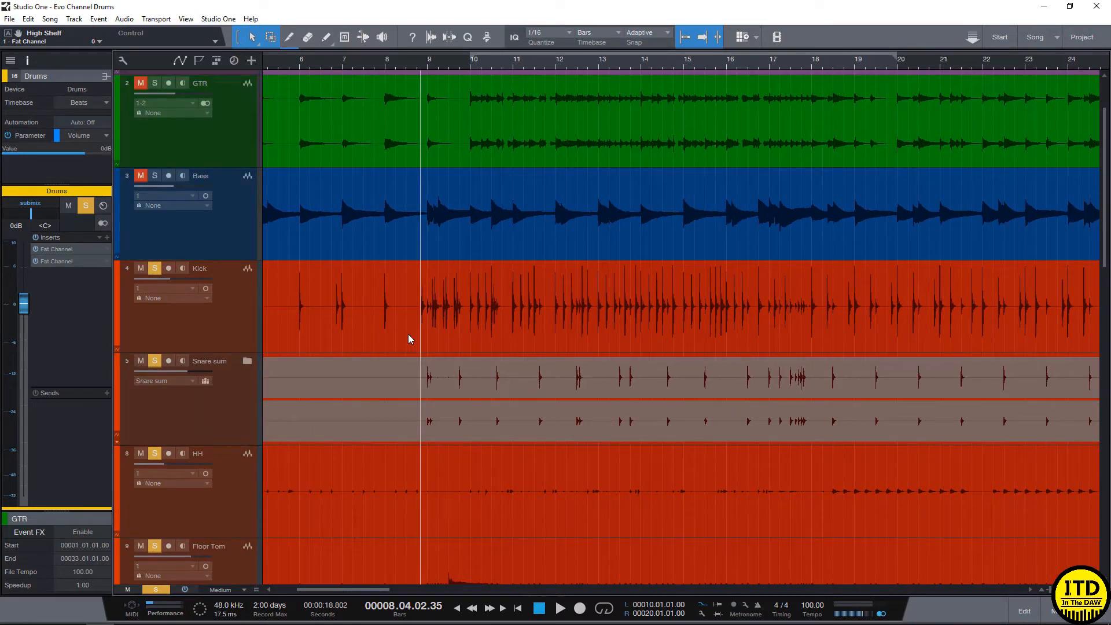
{"action": "key", "text": "space"}
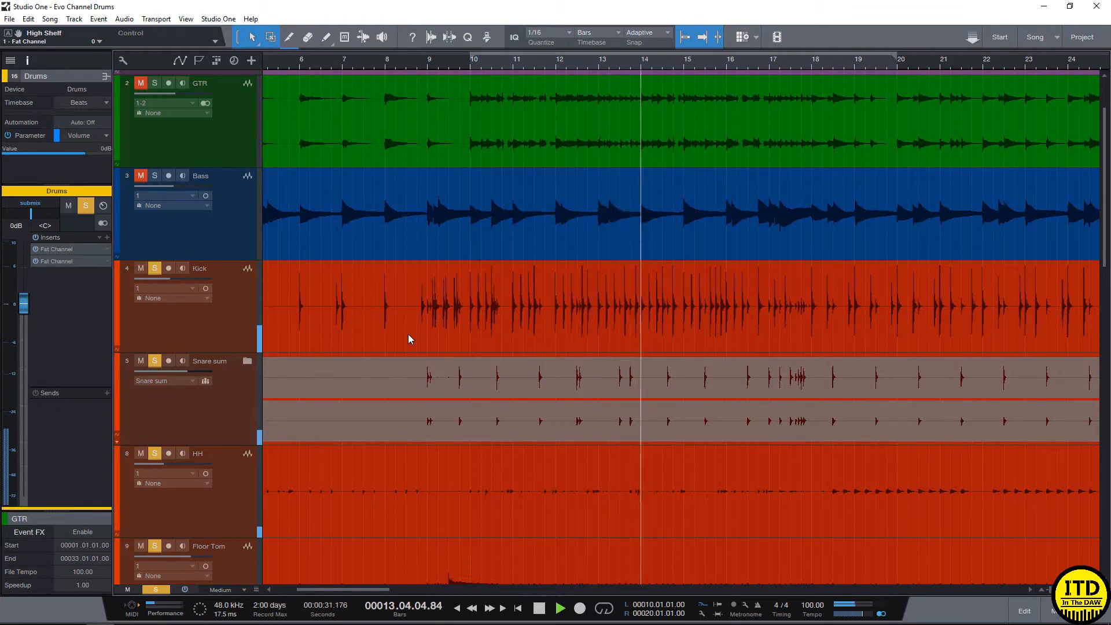
{"action": "key", "text": "space"}
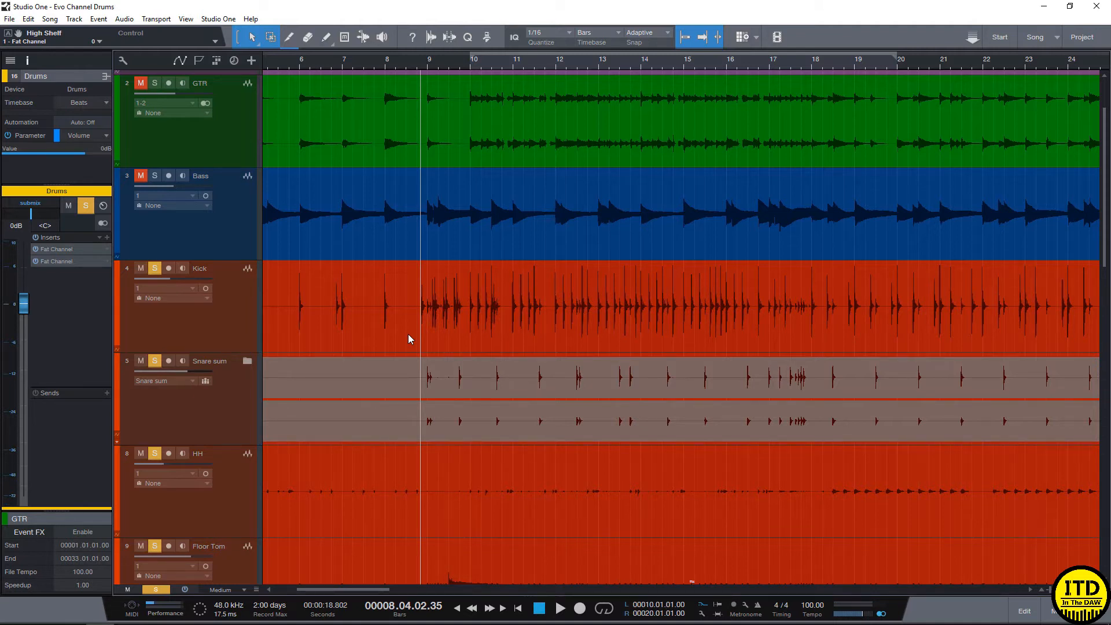
- In the first Fat Channel on Drums, set the LMF equalizer band to 106.3 Hz, -2.84 dB, Q 3.00 during playback
{"action": "left_click", "coordinate": [71, 249]}
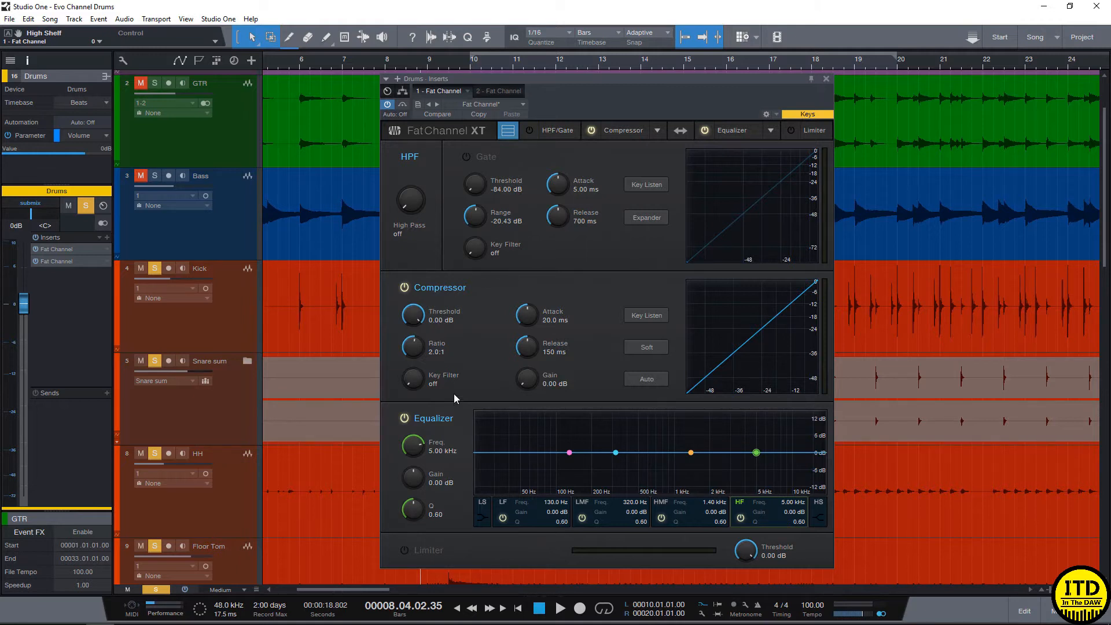
{"action": "key", "text": "space"}
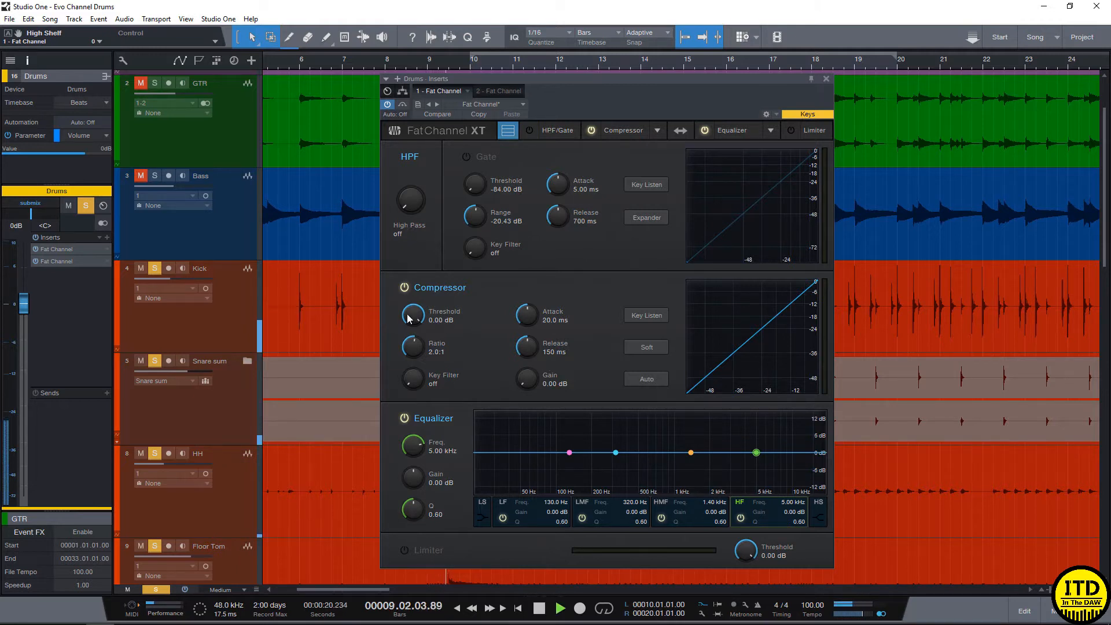
{"action": "left_click", "coordinate": [615, 453]}
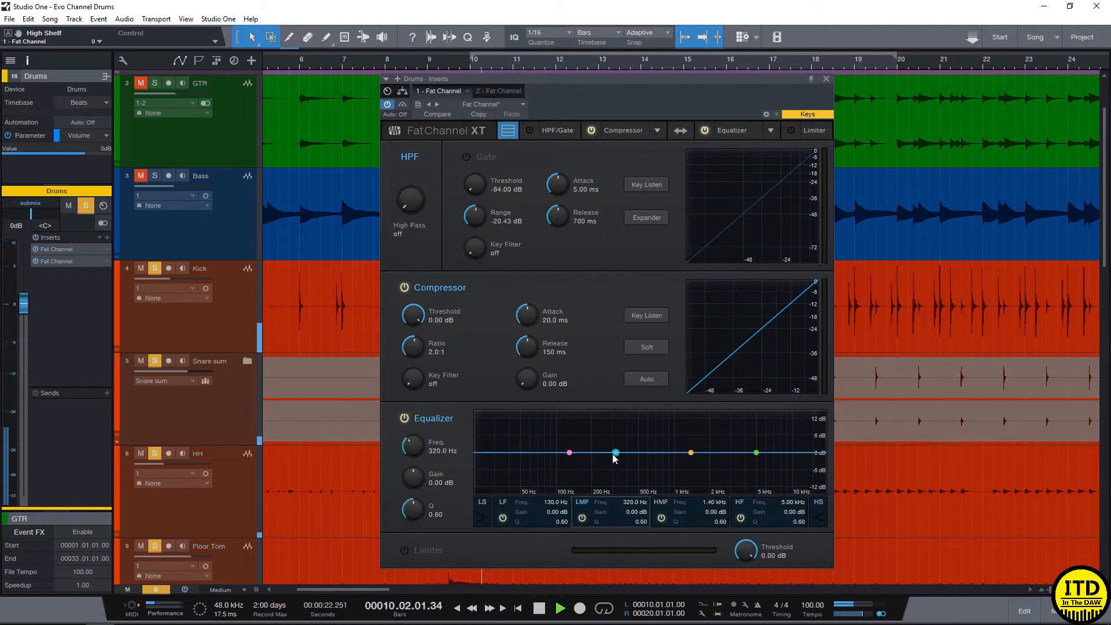
{"action": "left_click_drag", "start_coordinate": [614, 454], "coordinate": [542, 449]}
{"action": "scroll", "coordinate": [592, 434], "scroll_direction": "up", "scroll_amount": 8}
- Make the LF band a low shelf at 71.61 Hz, +2.45 dB, and set HMF to 783.7 Hz, -3.04 dB, Q 1.80
{"action": "left_click", "coordinate": [570, 452]}
{"action": "left_click", "coordinate": [482, 519]}
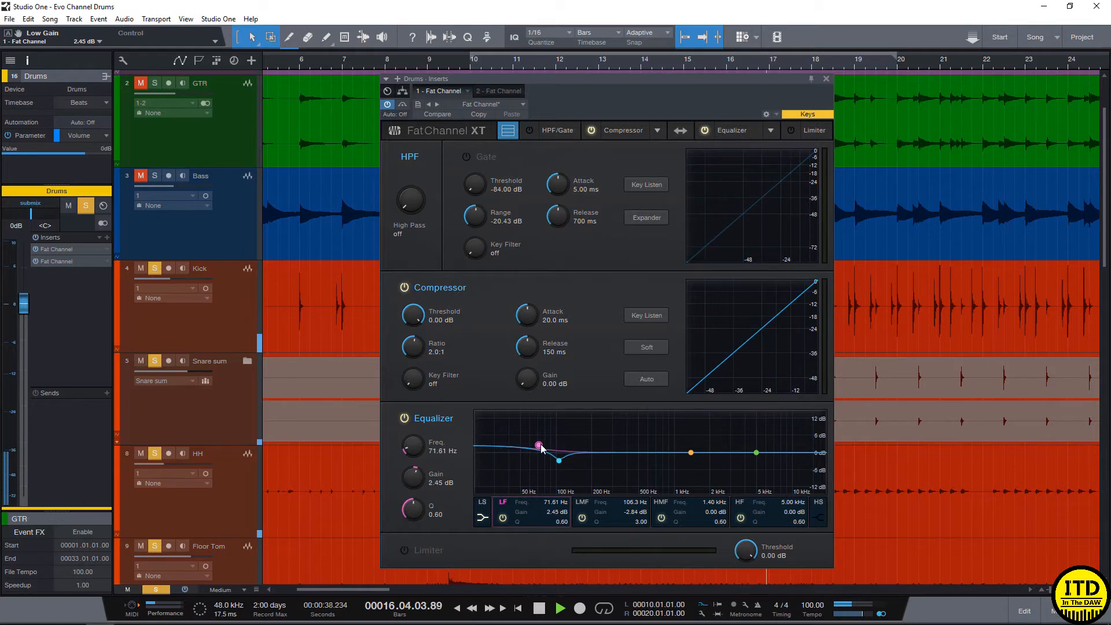
{"action": "left_click", "coordinate": [690, 452]}
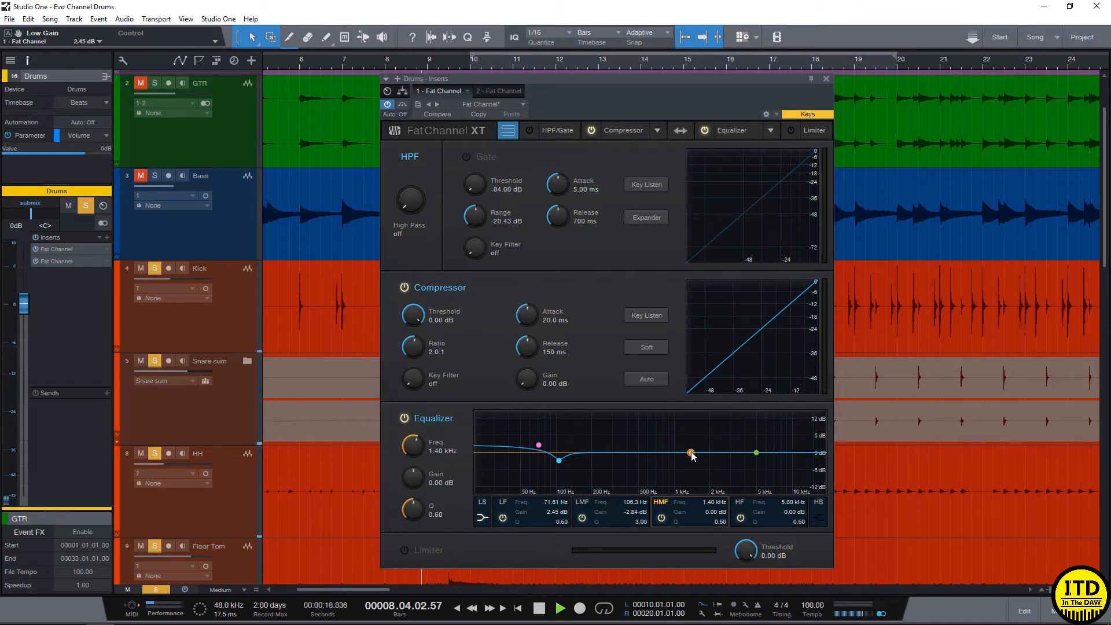
{"action": "left_click_drag", "start_coordinate": [694, 455], "coordinate": [662, 461]}
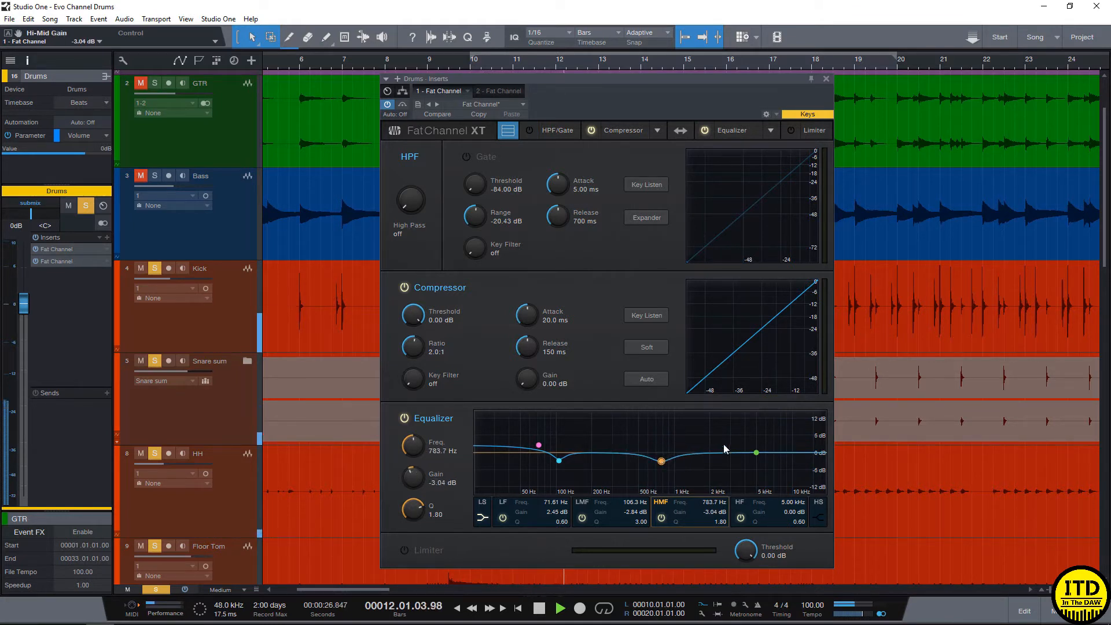
- Turn the HF band into a high shelf at 11.25 kHz with 2.65 dB of gain, and stop playback
{"action": "left_click", "coordinate": [819, 516]}
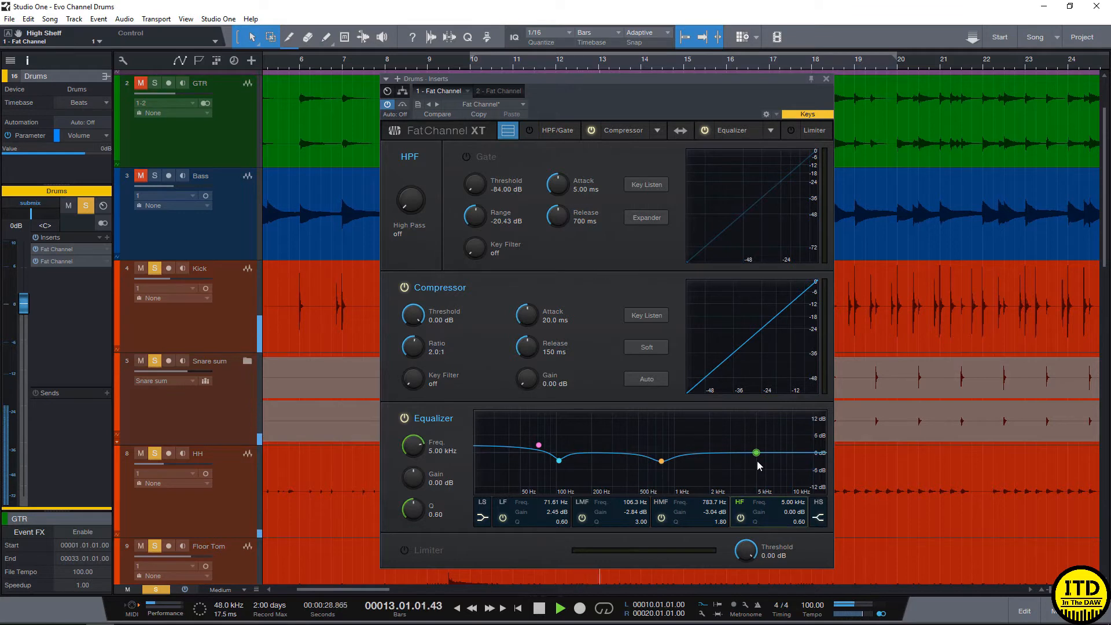
{"action": "left_click_drag", "start_coordinate": [756, 457], "coordinate": [795, 446]}
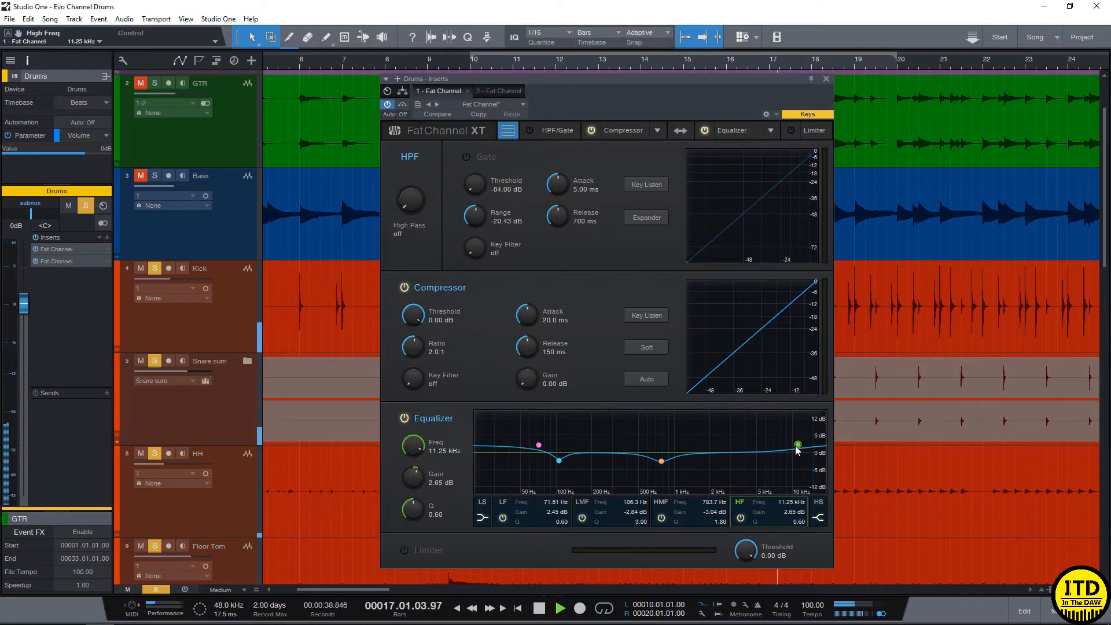
{"action": "key", "text": "space"}
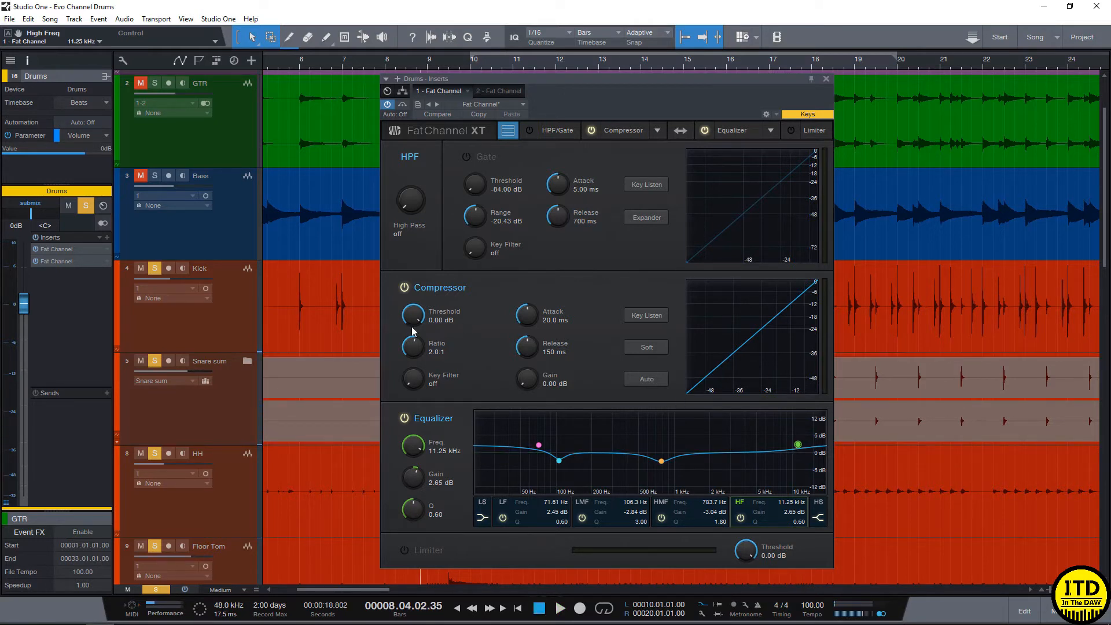
- Swap the order of the compressor and equalizer in the first Fat Channel and swap it back
{"action": "left_click", "coordinate": [683, 133]}
{"action": "left_click", "coordinate": [683, 131]}
- During playback, set the compressor's threshold to -30.24 dB and its ratio to 4.0:1
{"action": "key", "text": "space"}
{"action": "left_click_drag", "start_coordinate": [413, 315], "coordinate": [422, 359]}
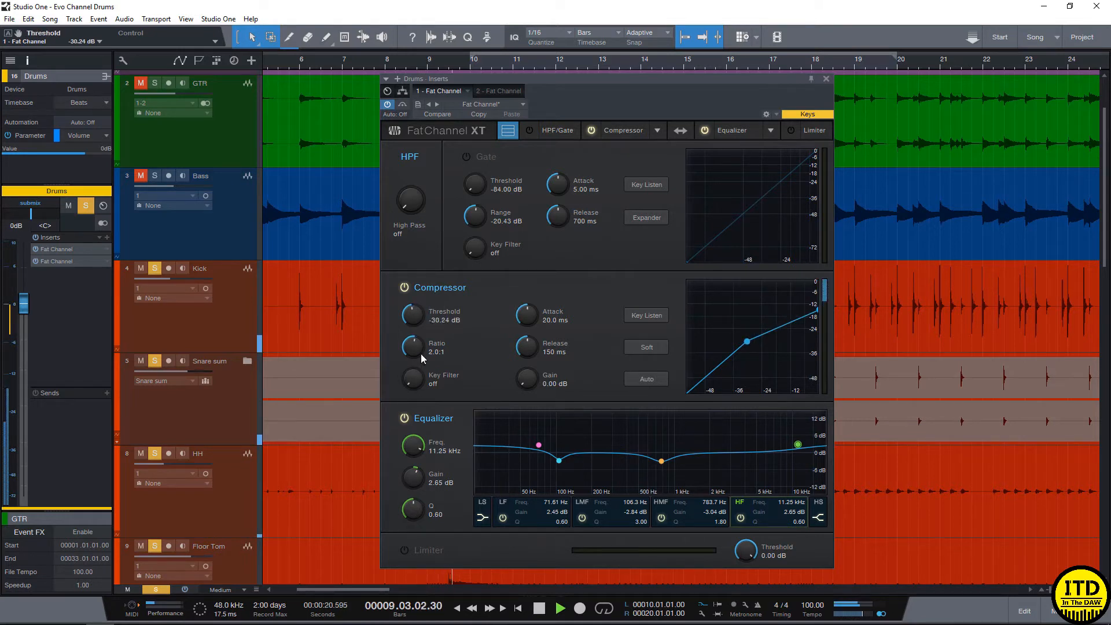
{"action": "scroll", "coordinate": [408, 352], "scroll_direction": "up", "scroll_amount": 6}
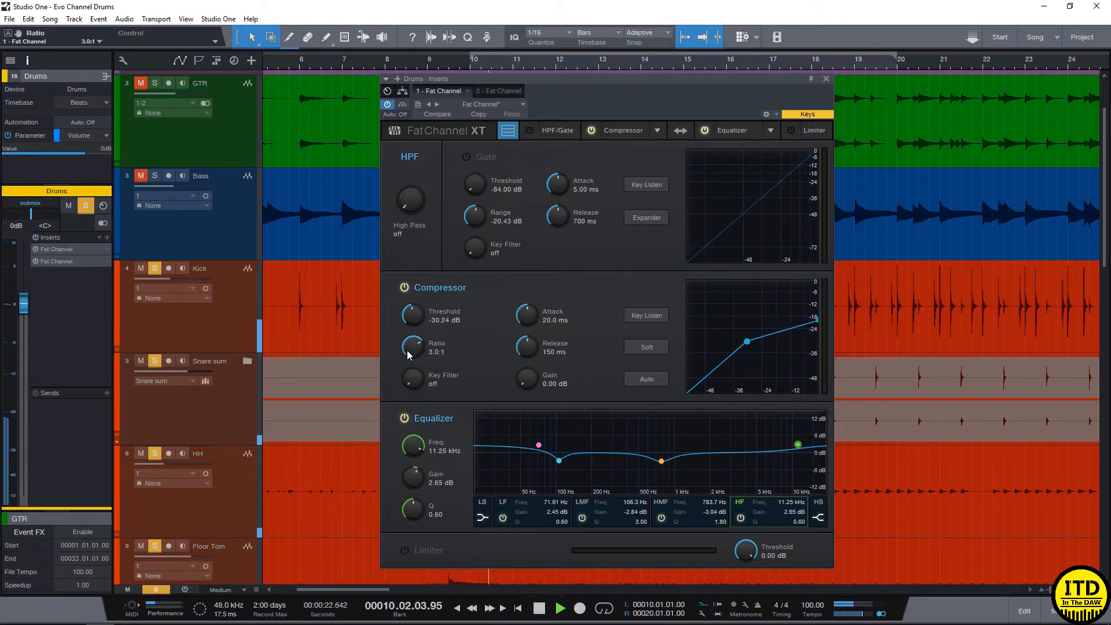
{"action": "scroll", "coordinate": [408, 352], "scroll_direction": "up", "scroll_amount": 9}
{"action": "scroll", "coordinate": [407, 349], "scroll_direction": "up", "scroll_amount": 1}
- Shorten the compressor's attack to 11.3 ms and its release to 35.1 ms
{"action": "scroll", "coordinate": [533, 317], "scroll_direction": "down", "scroll_amount": 4}
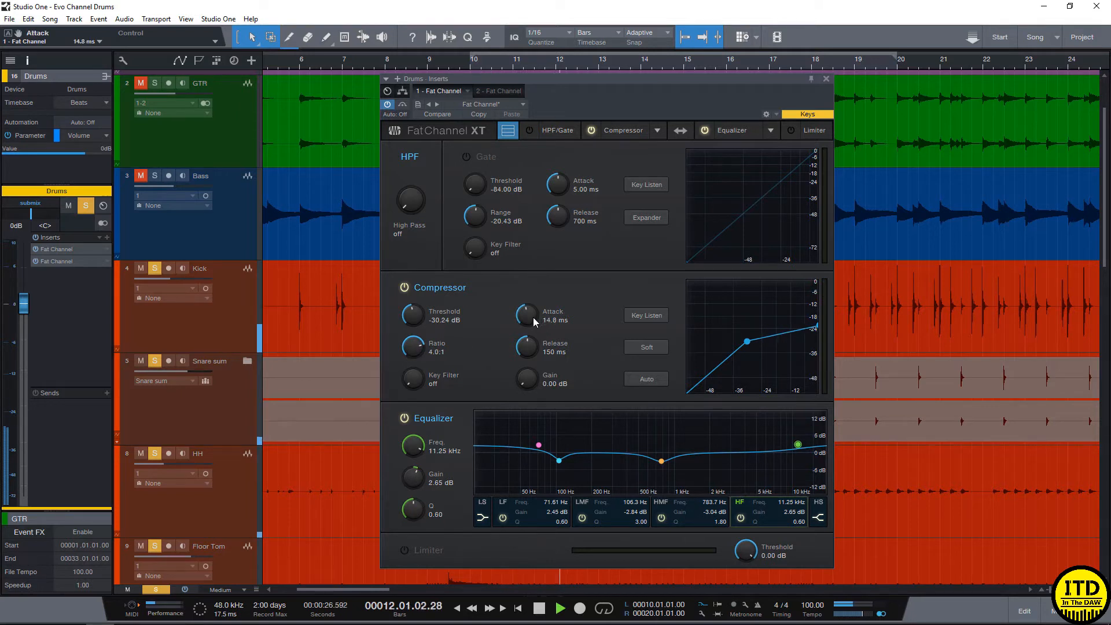
{"action": "scroll", "coordinate": [533, 317], "scroll_direction": "down", "scroll_amount": 3}
{"action": "scroll", "coordinate": [528, 352], "scroll_direction": "up", "scroll_amount": 2}
{"action": "scroll", "coordinate": [527, 350], "scroll_direction": "down", "scroll_amount": 10}
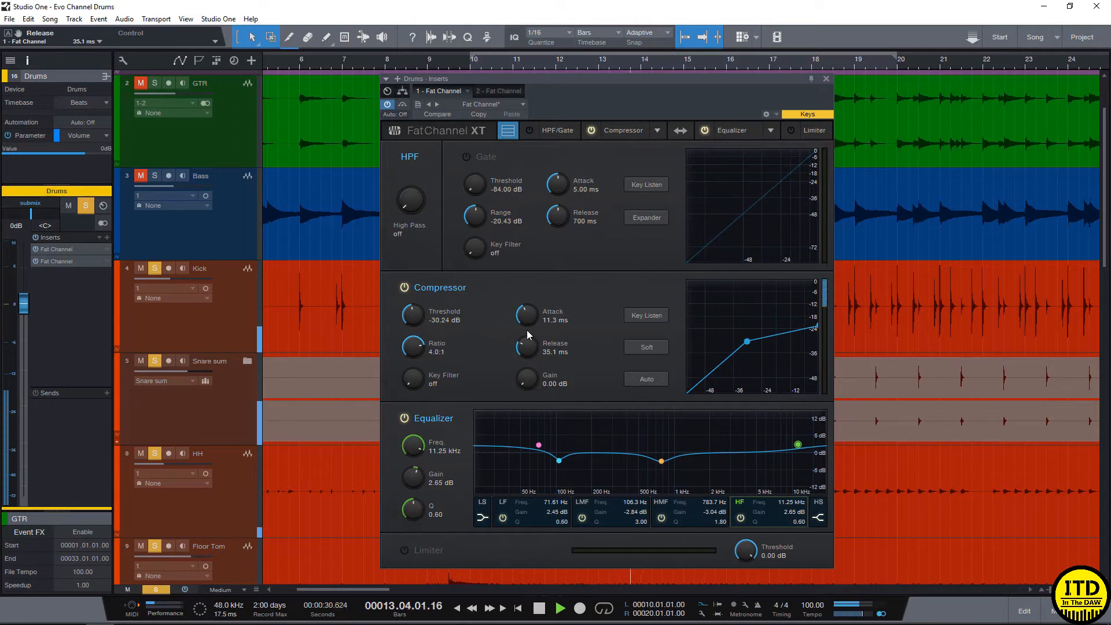
- Fine-tune the compressor's threshold to -27.44 dB and set its key filter to 149.5 Hz while auditioning the drums
{"action": "scroll", "coordinate": [409, 317], "scroll_direction": "up", "scroll_amount": 6}
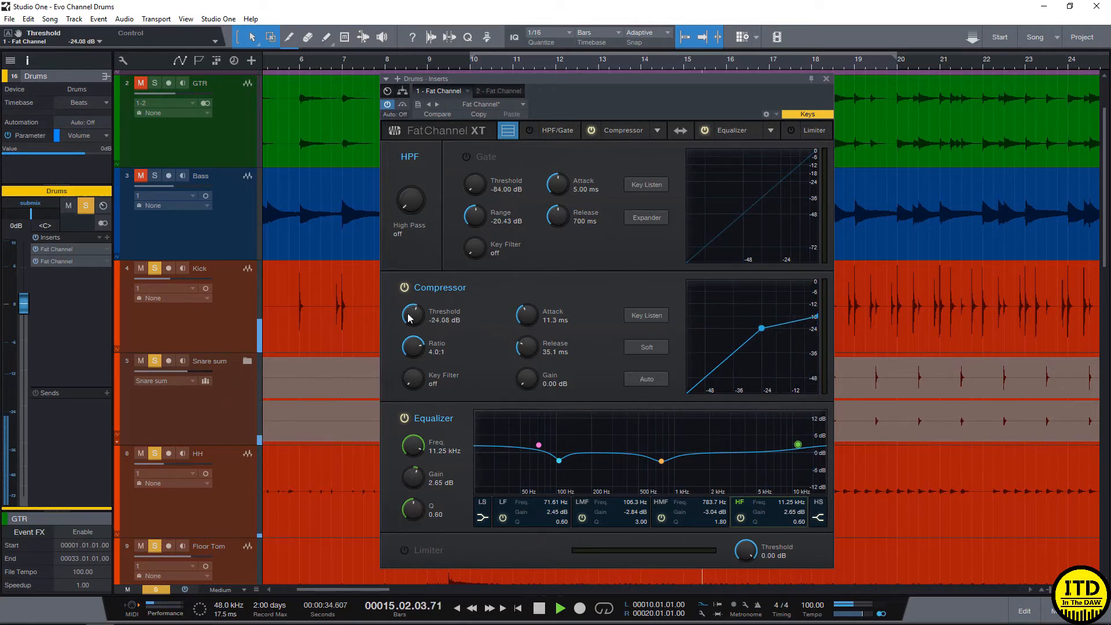
{"action": "scroll", "coordinate": [409, 317], "scroll_direction": "down", "scroll_amount": 1}
{"action": "key", "text": "space"}
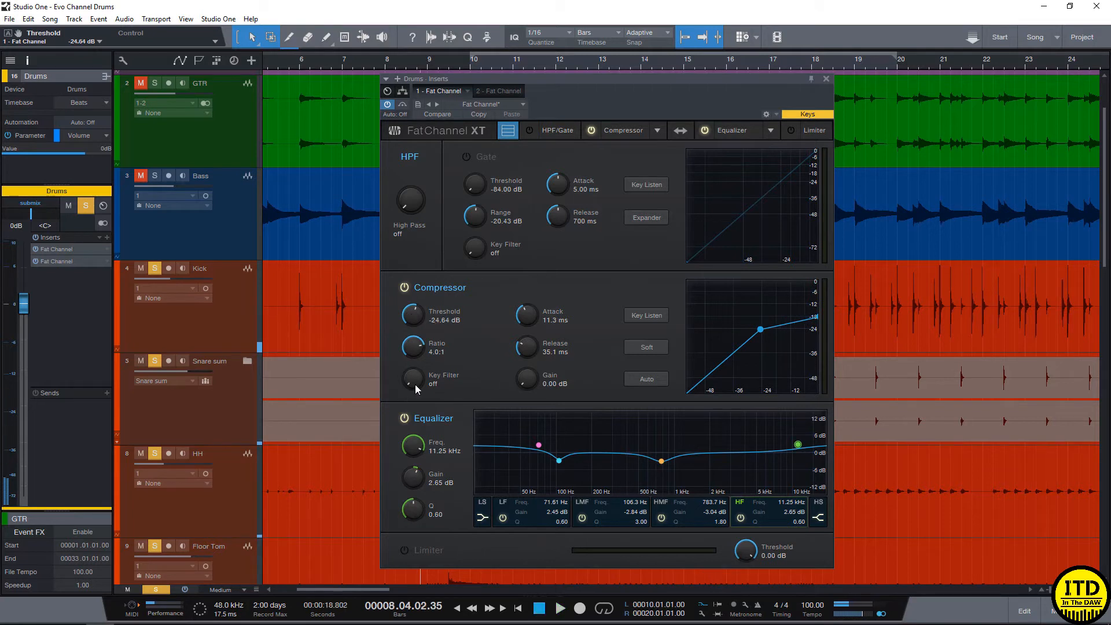
{"action": "scroll", "coordinate": [416, 384], "scroll_direction": "up", "scroll_amount": 2}
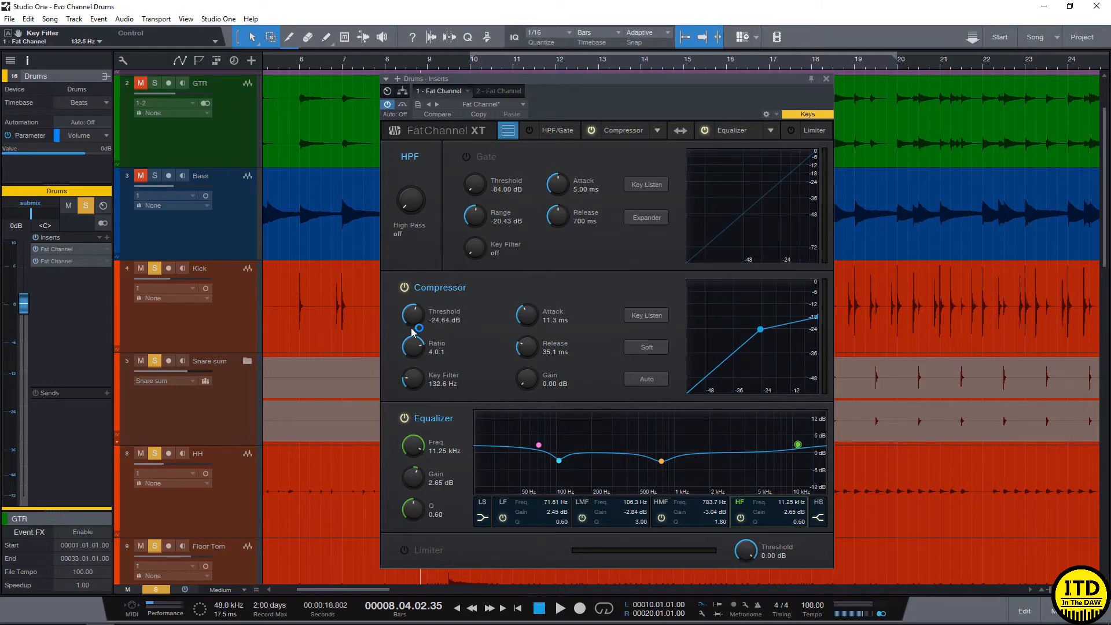
{"action": "scroll", "coordinate": [412, 324], "scroll_direction": "down", "scroll_amount": 7}
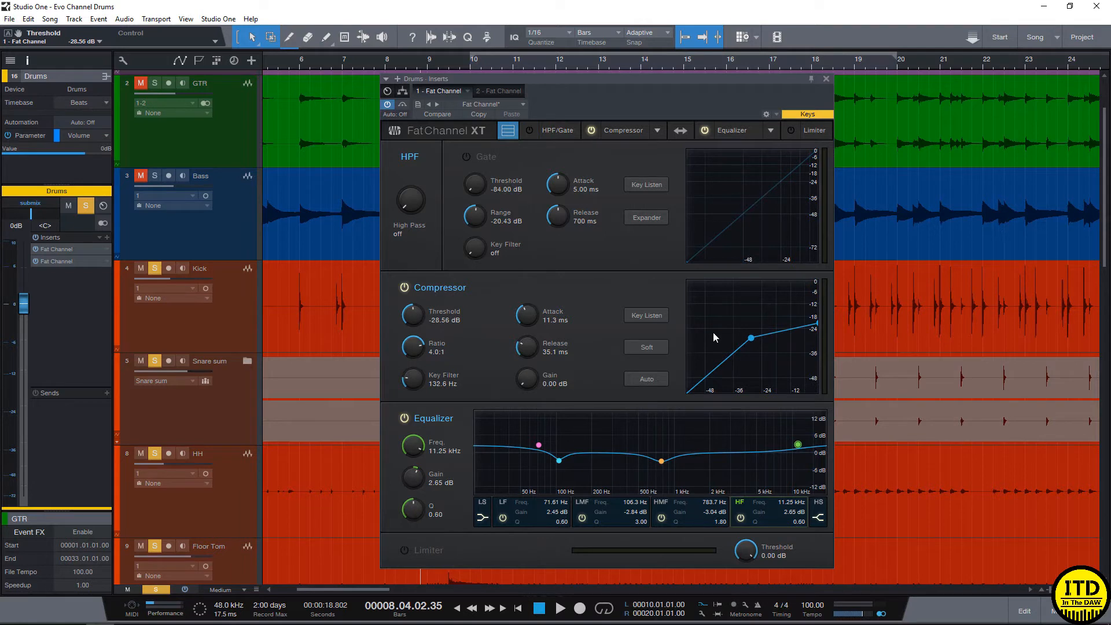
{"action": "key", "text": "space"}
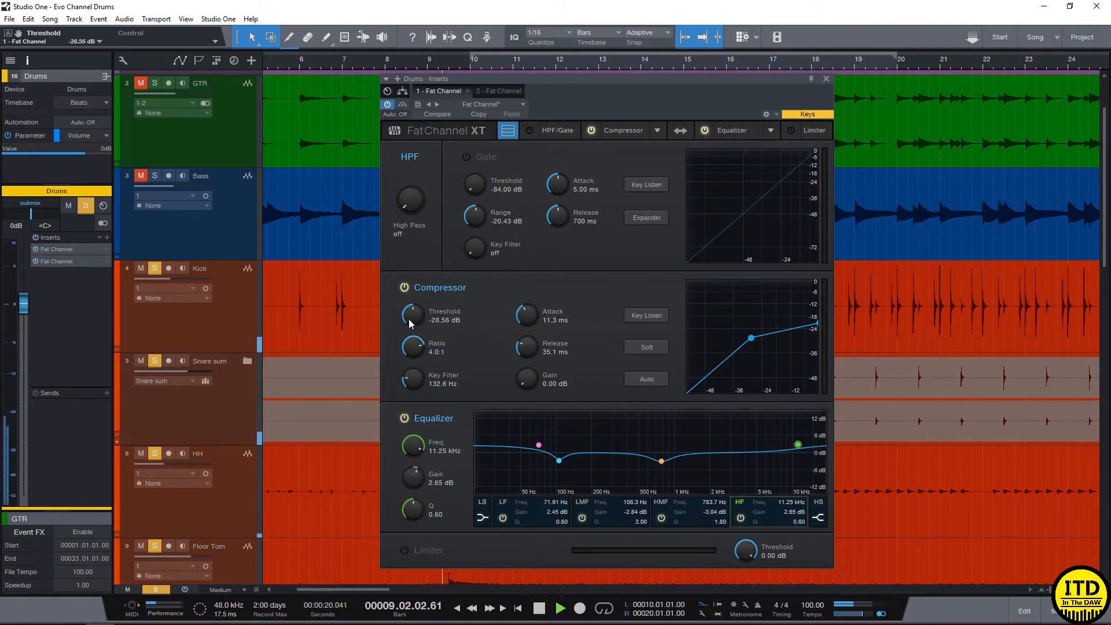
{"action": "scroll", "coordinate": [412, 381], "scroll_direction": "up", "scroll_amount": 2}
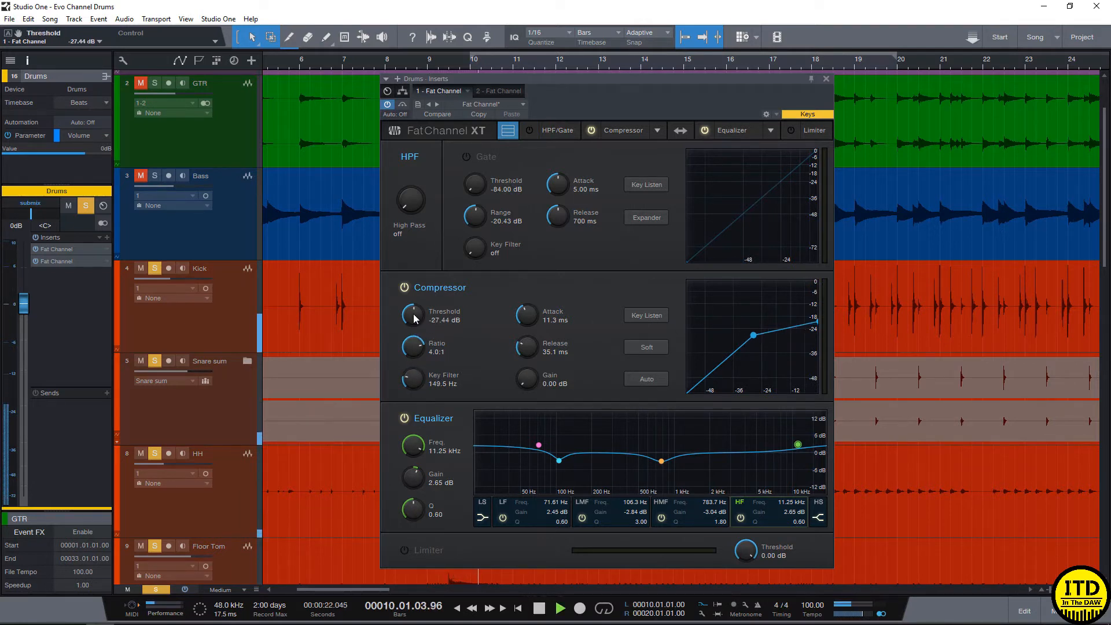
{"action": "scroll", "coordinate": [414, 317], "scroll_direction": "up", "scroll_amount": 2}
- Set the compressor's gain to 1.96 dB and bypass the first Fat Channel to compare the unprocessed drums
{"action": "scroll", "coordinate": [526, 382], "scroll_direction": "up", "scroll_amount": 4}
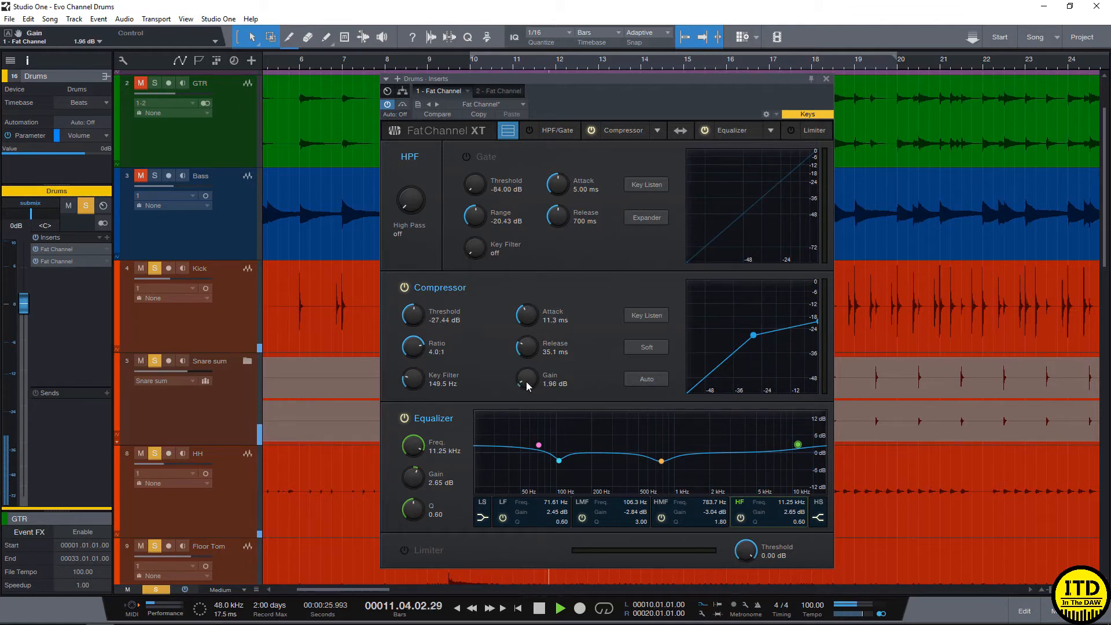
{"action": "left_click", "coordinate": [389, 106]}
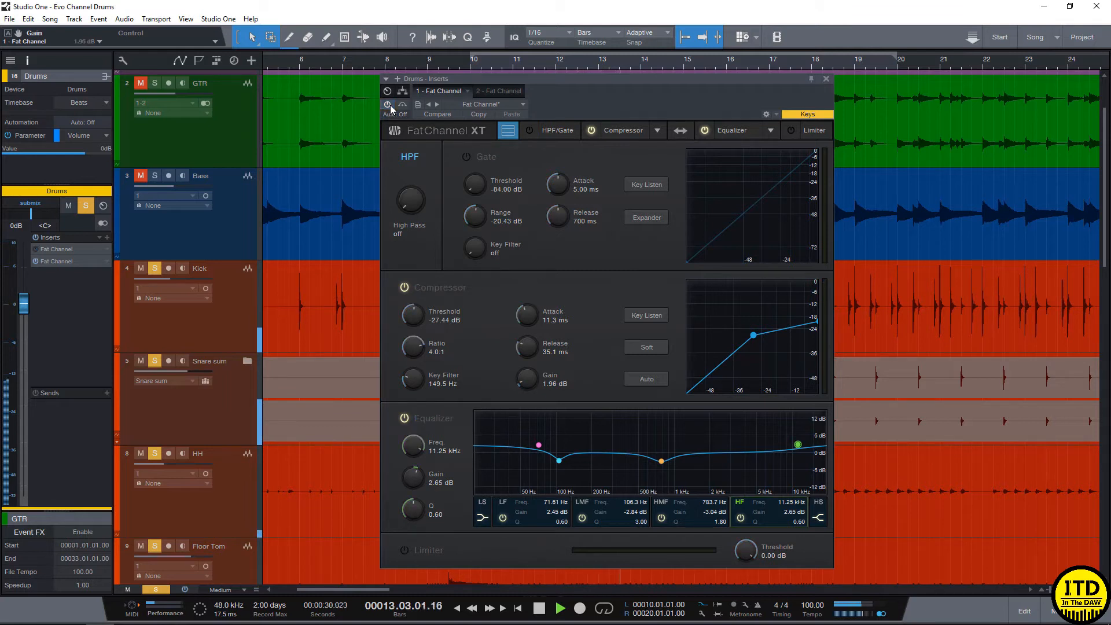
- Stop playback, switch to the second Fat Channel with the RC-500 models, and audition the drums through it
{"action": "key", "text": "space"}
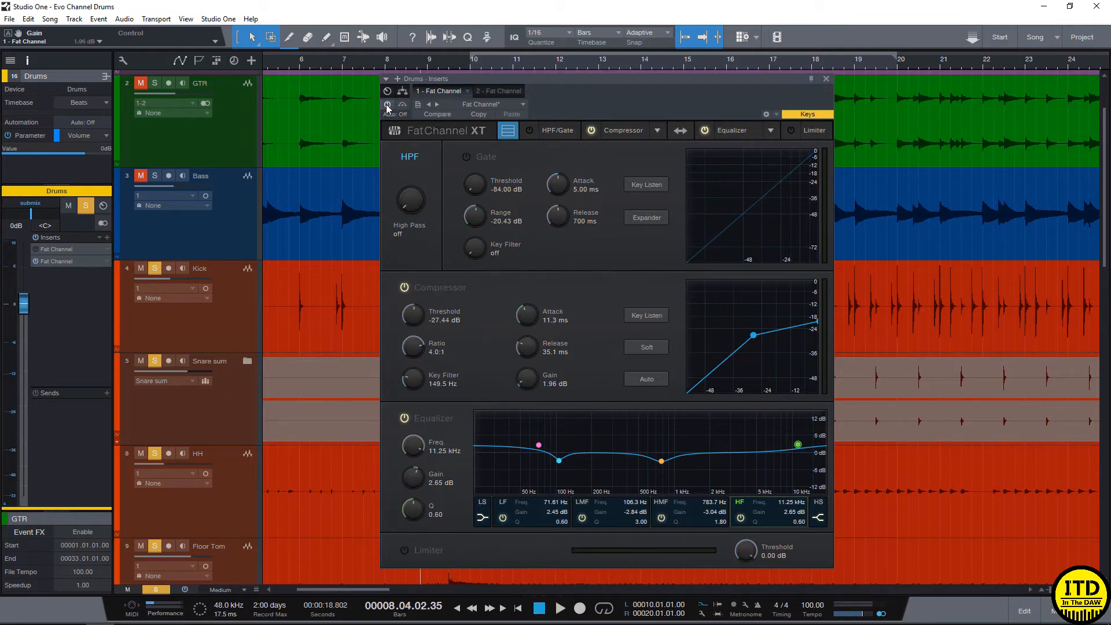
{"action": "left_click", "coordinate": [493, 92]}
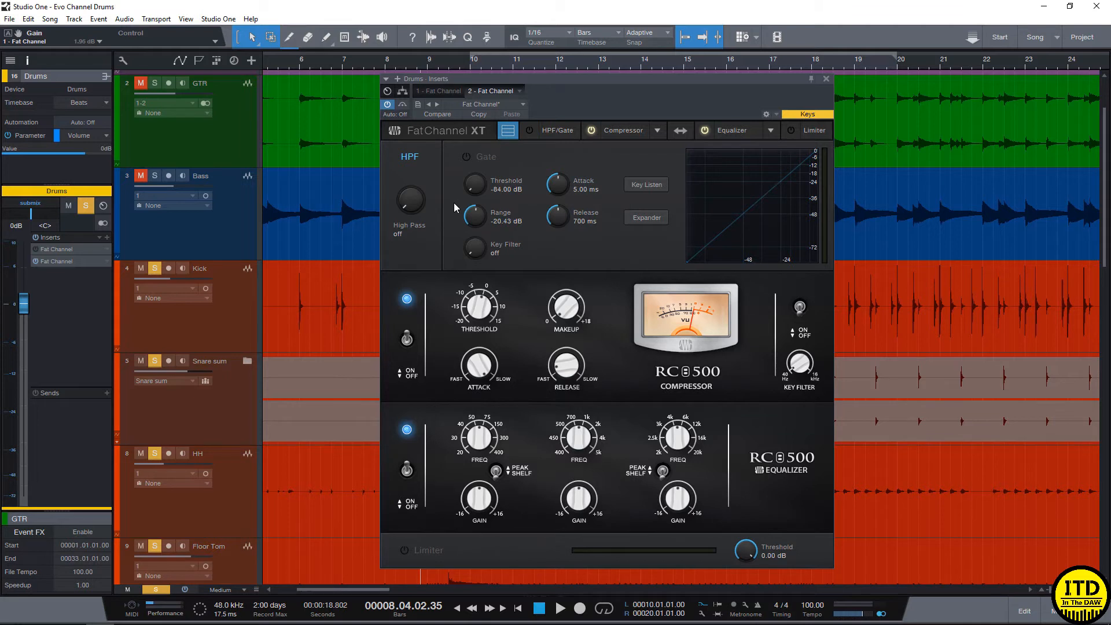
{"action": "key", "text": "space"}
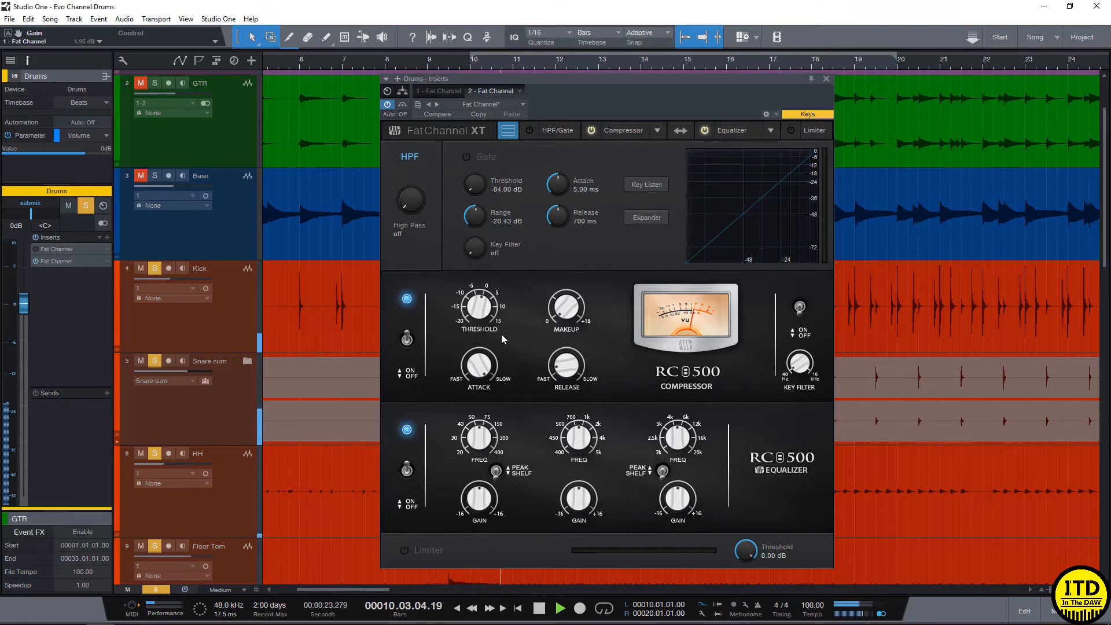
{"action": "key", "text": "space"}
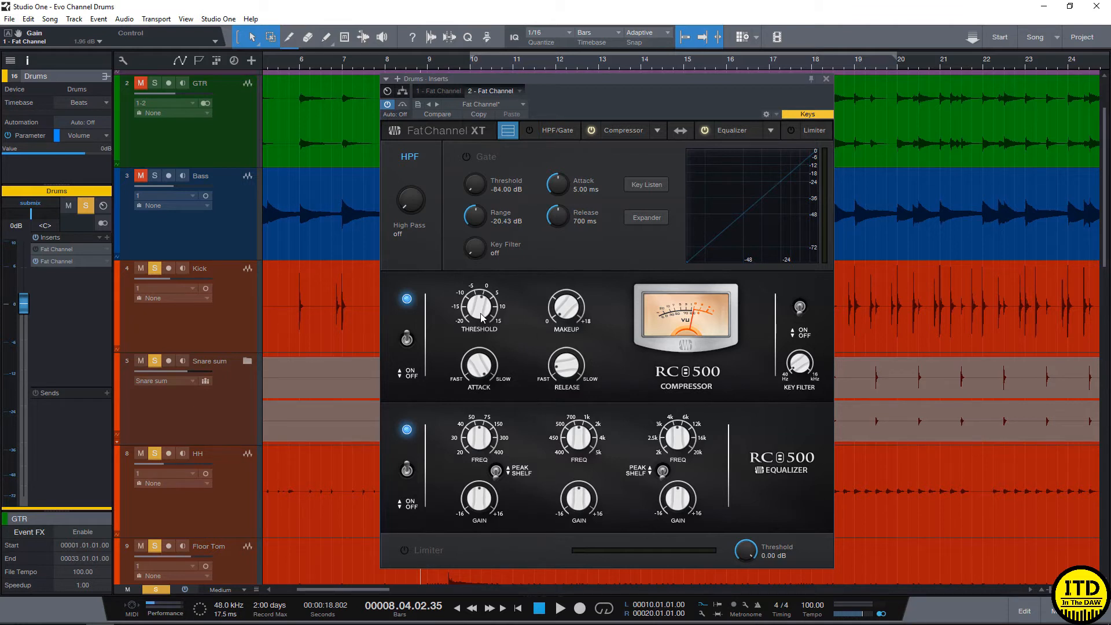
- During playback, set the RC-500 compressor's threshold to -25.00 dB, its release to 40.0 ms and its attack to 0.94 ms
{"action": "key", "text": "space"}
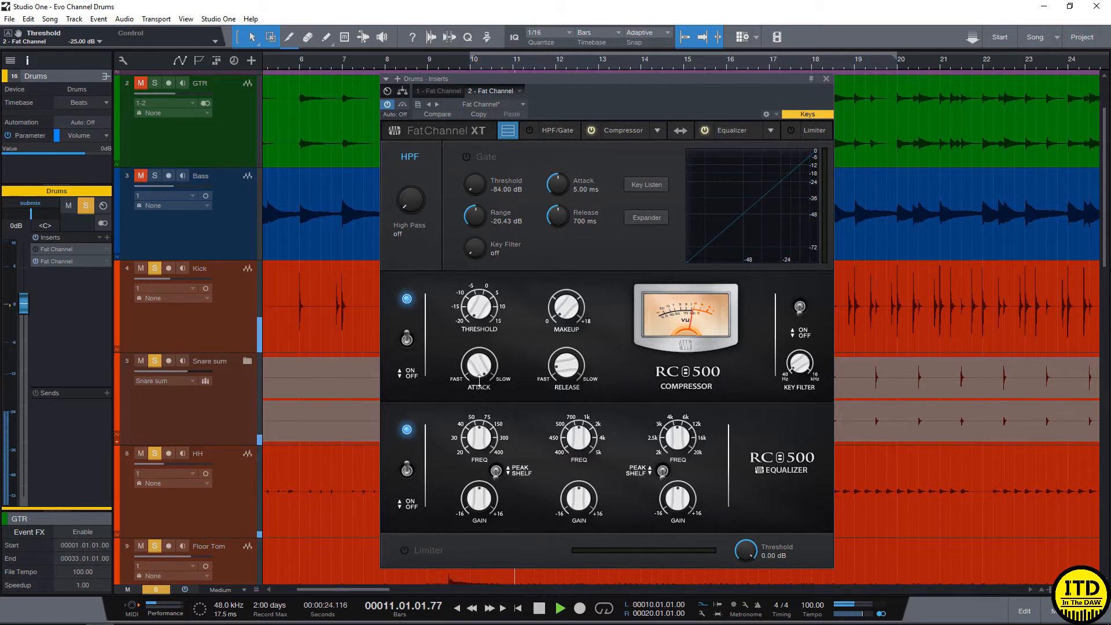
{"action": "left_click_drag", "start_coordinate": [480, 445], "coordinate": [480, 464]}
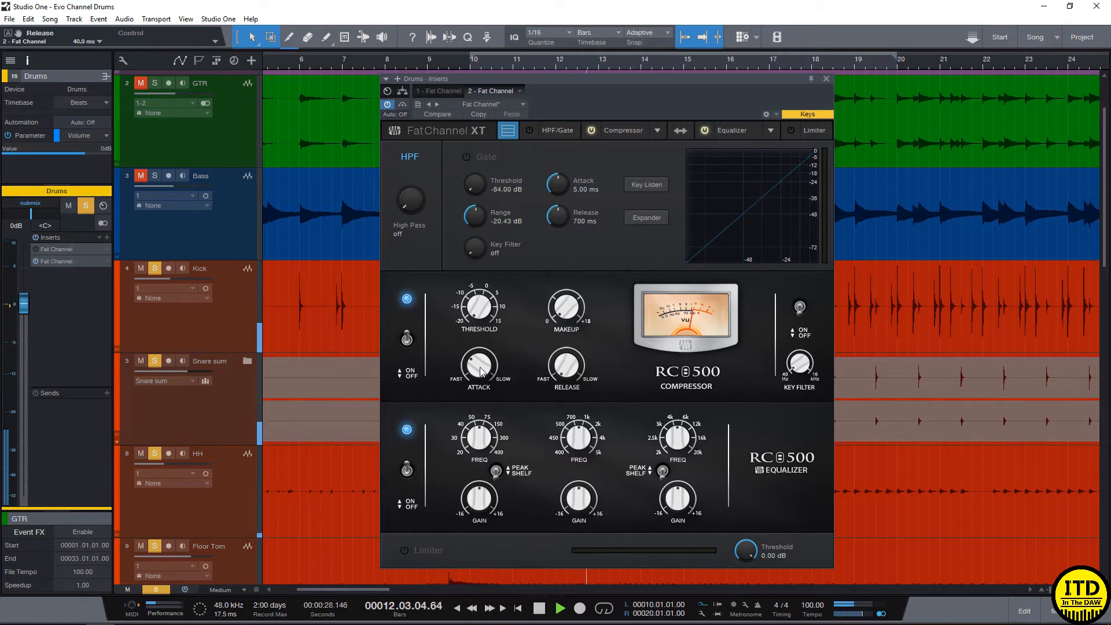
{"action": "mouse_move", "coordinate": [478, 373]}
{"action": "left_mouse_down"}
{"action": "mouse_move", "coordinate": [477, 396]}
{"action": "mouse_move", "coordinate": [480, 373]}
{"action": "left_mouse_up"}
{"action": "key", "text": "space"}
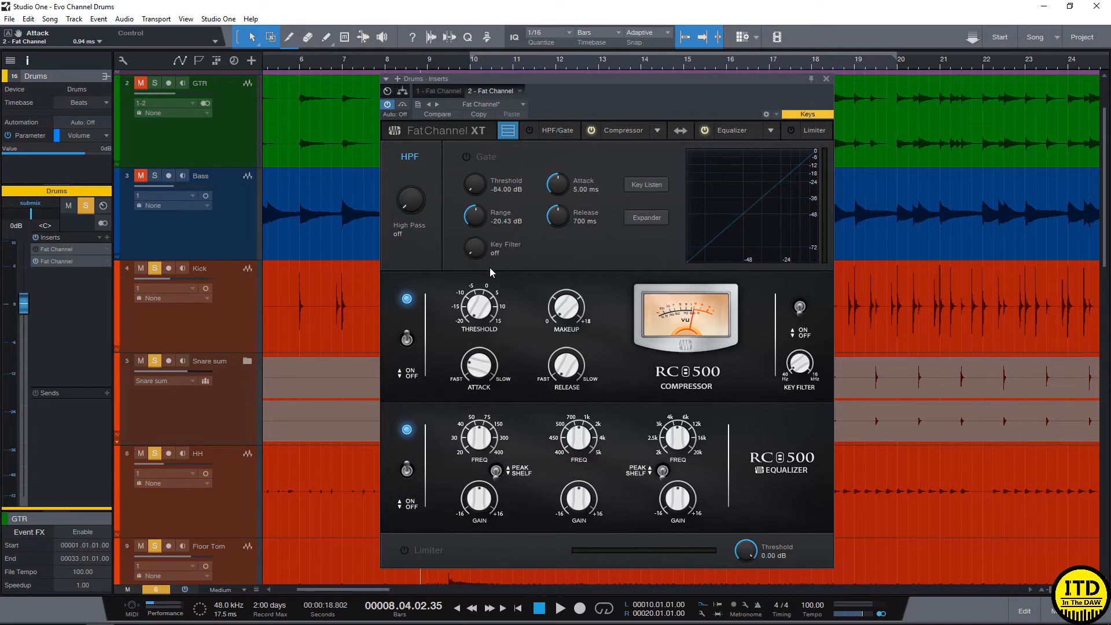
- Refine the RC-500 compressor with an attack of 1.37 ms, a threshold of -15.17 dB and a make-up gain of 1.44 dB
{"action": "key", "text": "space"}
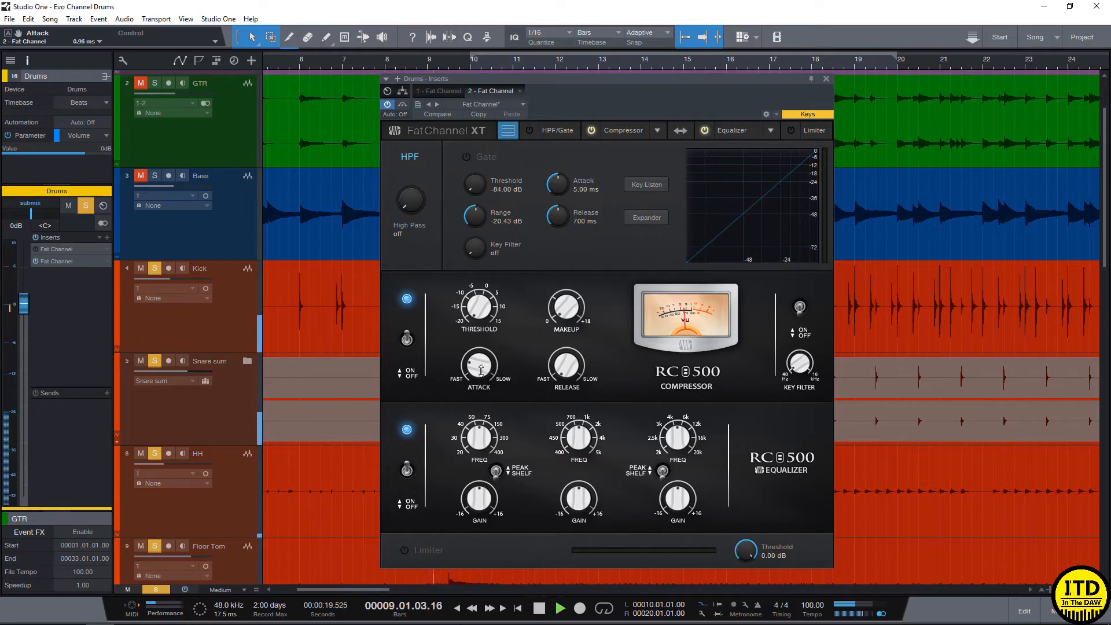
{"action": "left_click_drag", "start_coordinate": [561, 363], "coordinate": [569, 399]}
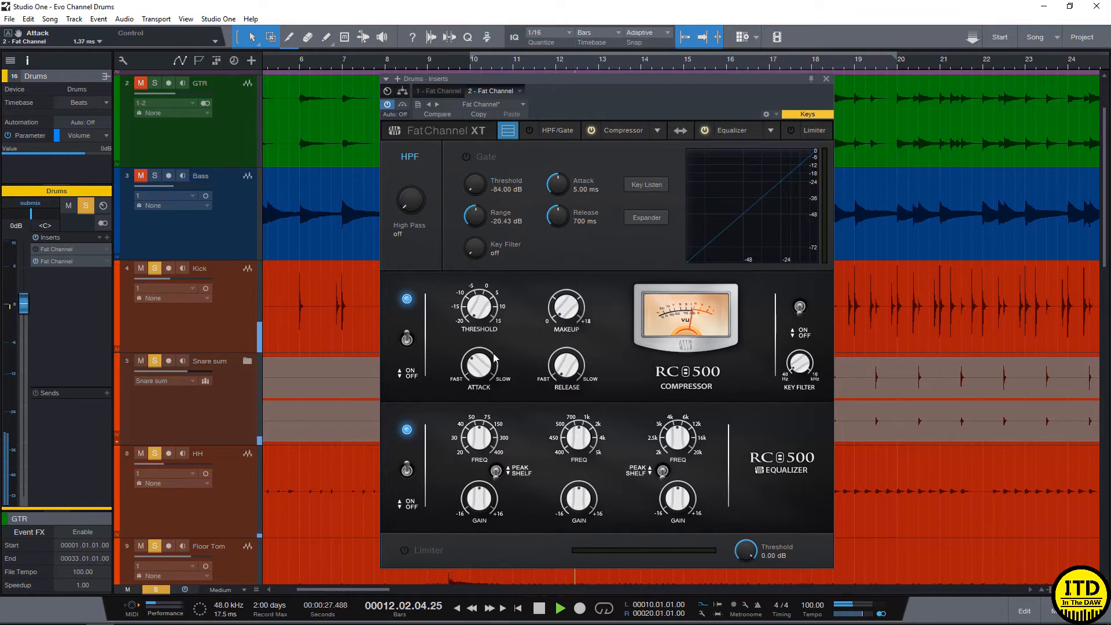
{"action": "left_click_drag", "start_coordinate": [495, 319], "coordinate": [486, 282]}
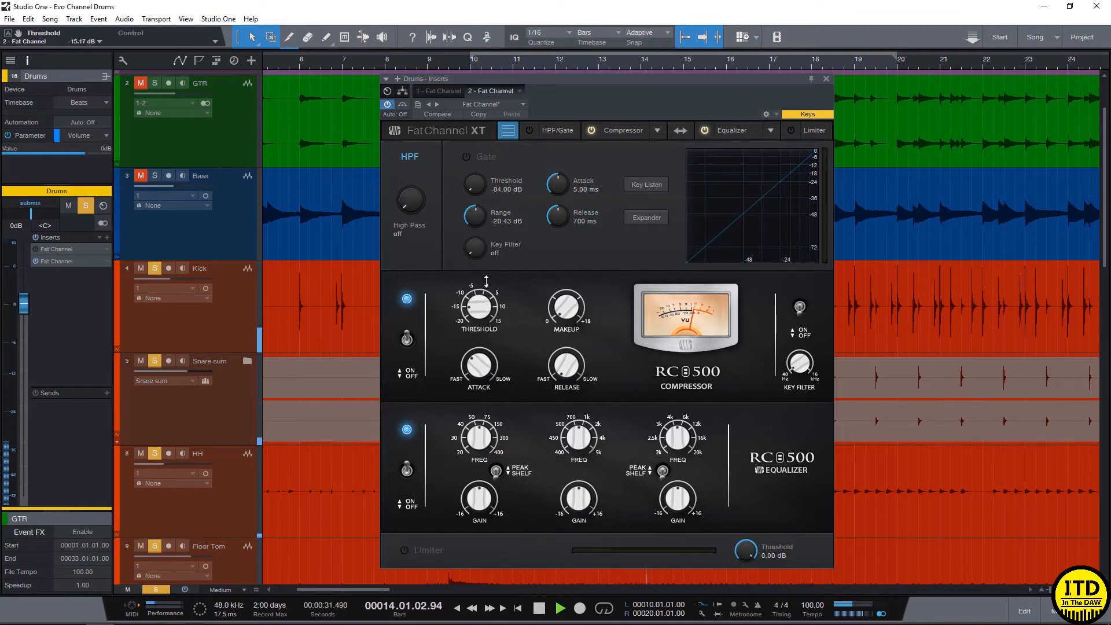
{"action": "scroll", "coordinate": [569, 313], "scroll_direction": "up", "scroll_amount": 4}
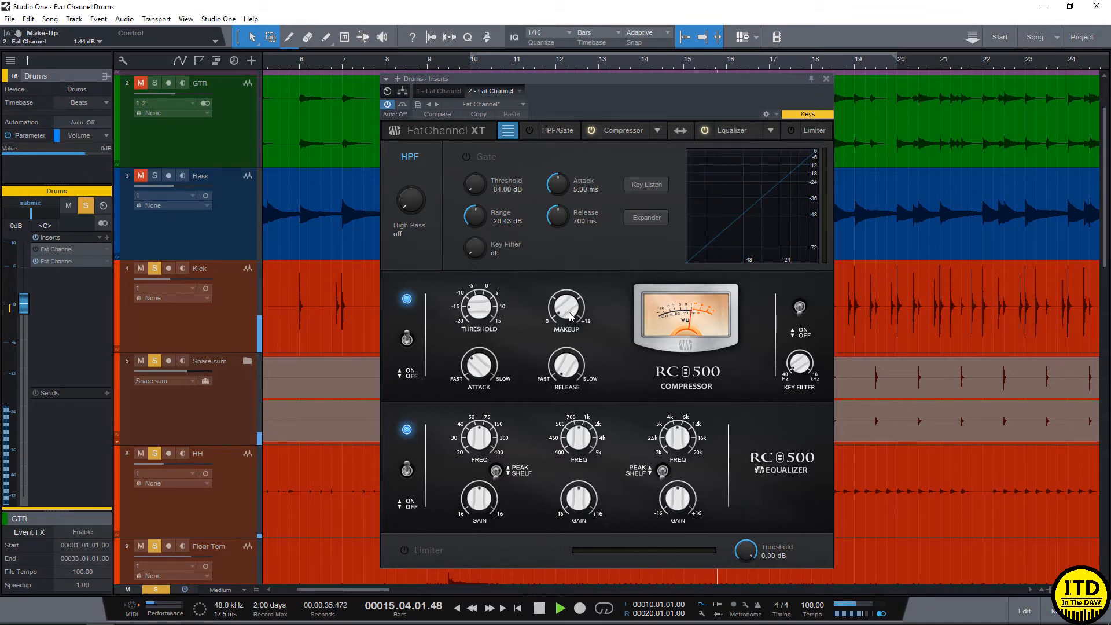
- Switch the RC-500 compressor off and back on during playback to compare the drums with and without compression
{"action": "left_click", "coordinate": [407, 340]}
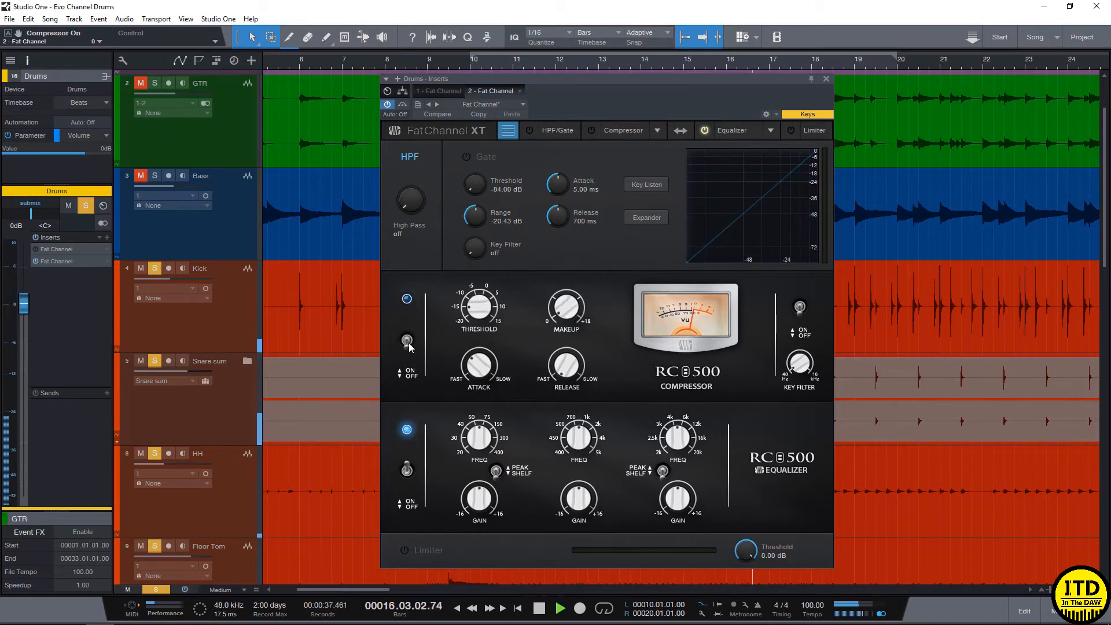
{"action": "left_click", "coordinate": [407, 340]}
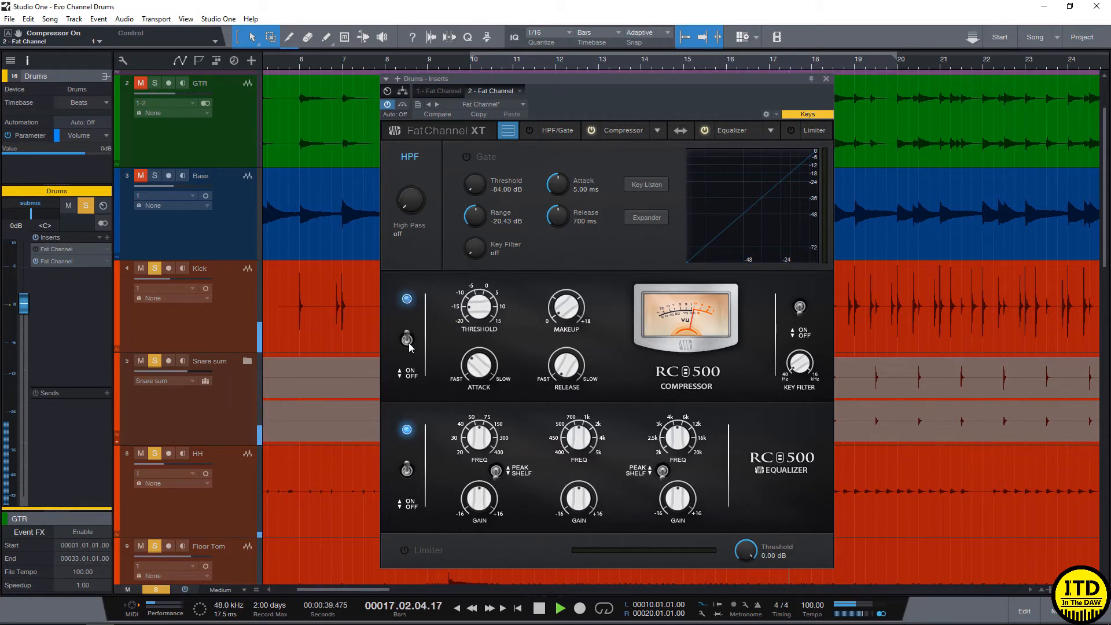
{"action": "key", "text": "space"}
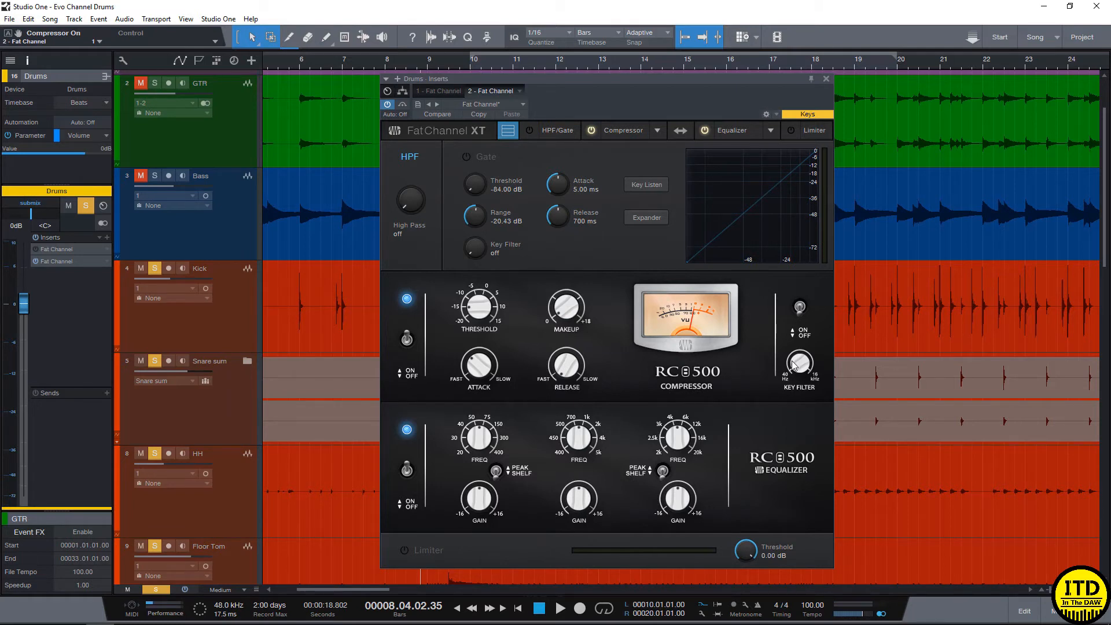
- Set the RC-500 compressor's key filter to 306.7 Hz while auditioning the drums
{"action": "key", "text": "space"}
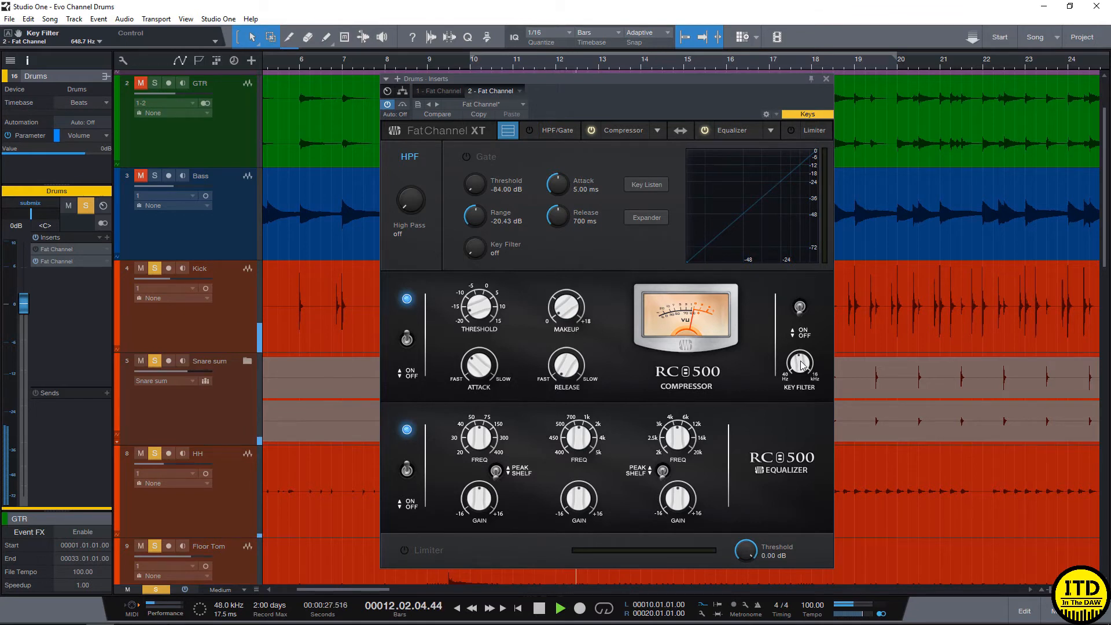
{"action": "left_click_drag", "start_coordinate": [800, 362], "coordinate": [800, 374]}
{"action": "key", "text": "space"}
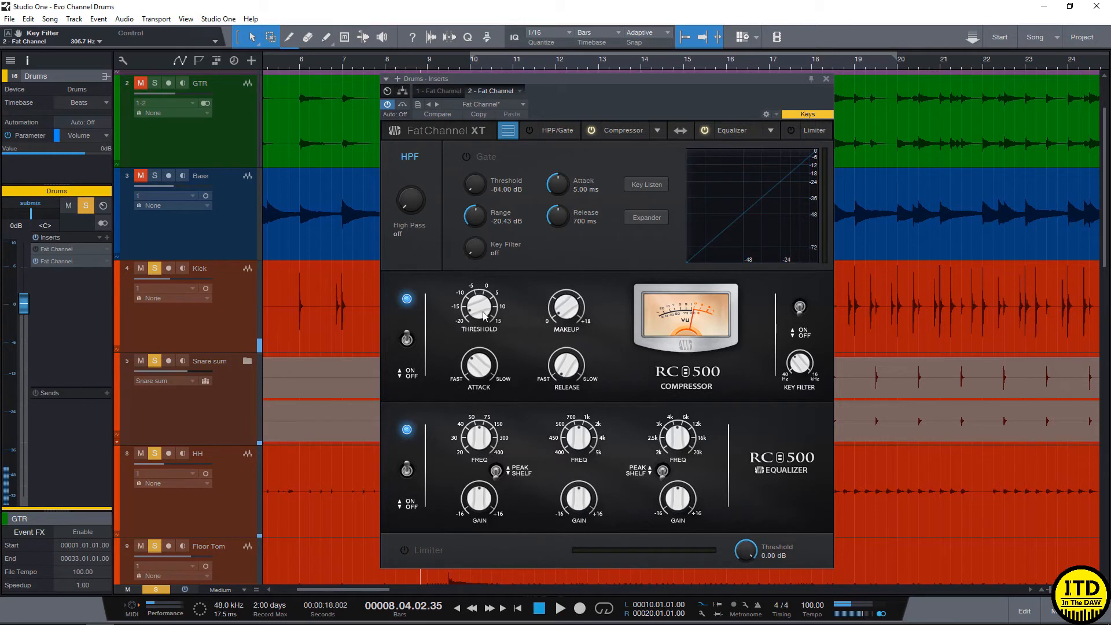
- Set the RC-500 compressor's make-up gain to 1.62 dB and toggle the compressor off and on to compare levels
{"action": "key", "text": "space"}
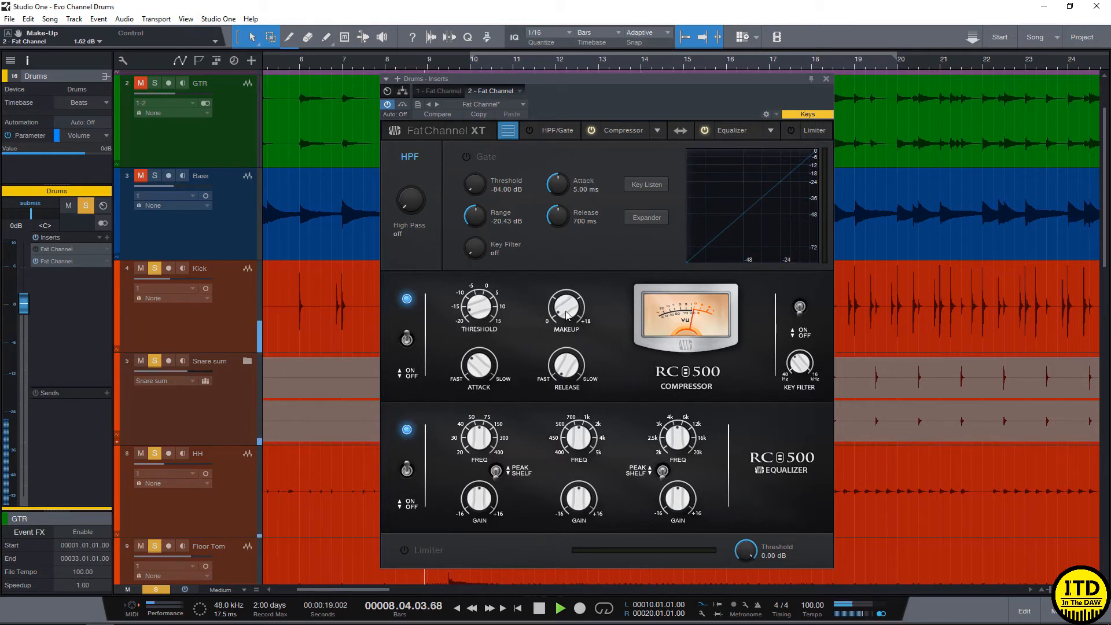
{"action": "key", "text": "space"}
{"action": "key", "text": "space"}
{"action": "left_click", "coordinate": [407, 342]}
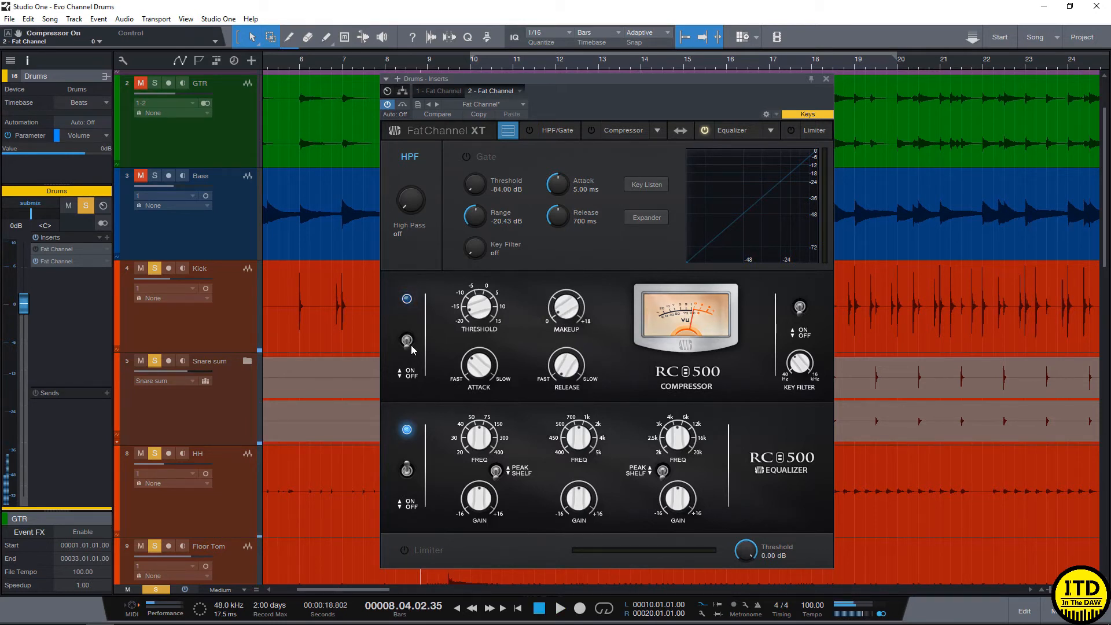
{"action": "left_click", "coordinate": [406, 341]}
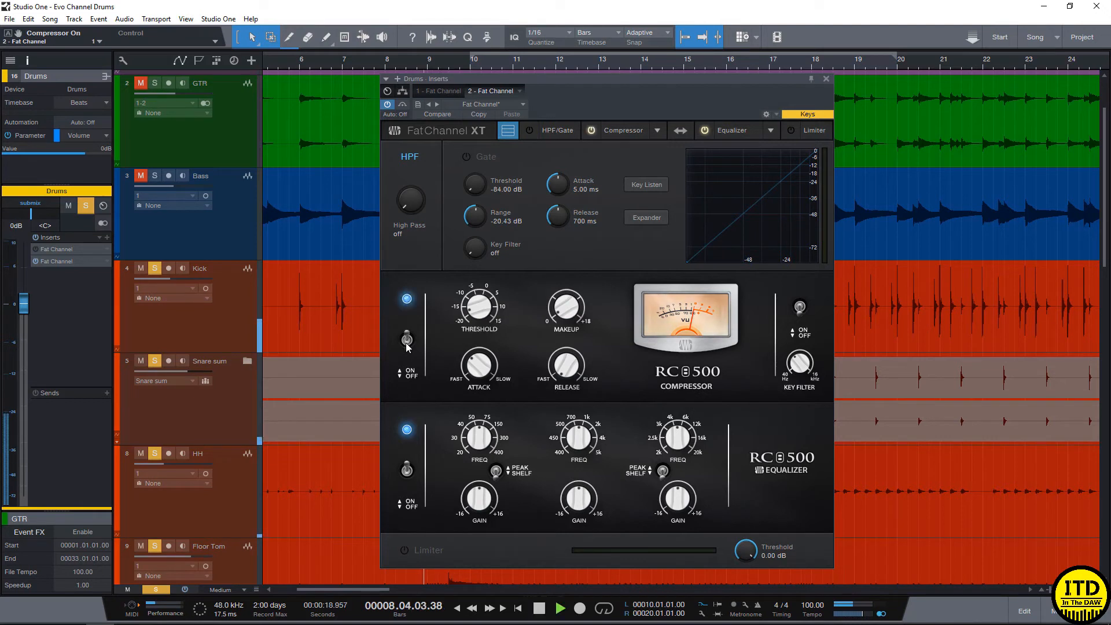
{"action": "key", "text": "space"}
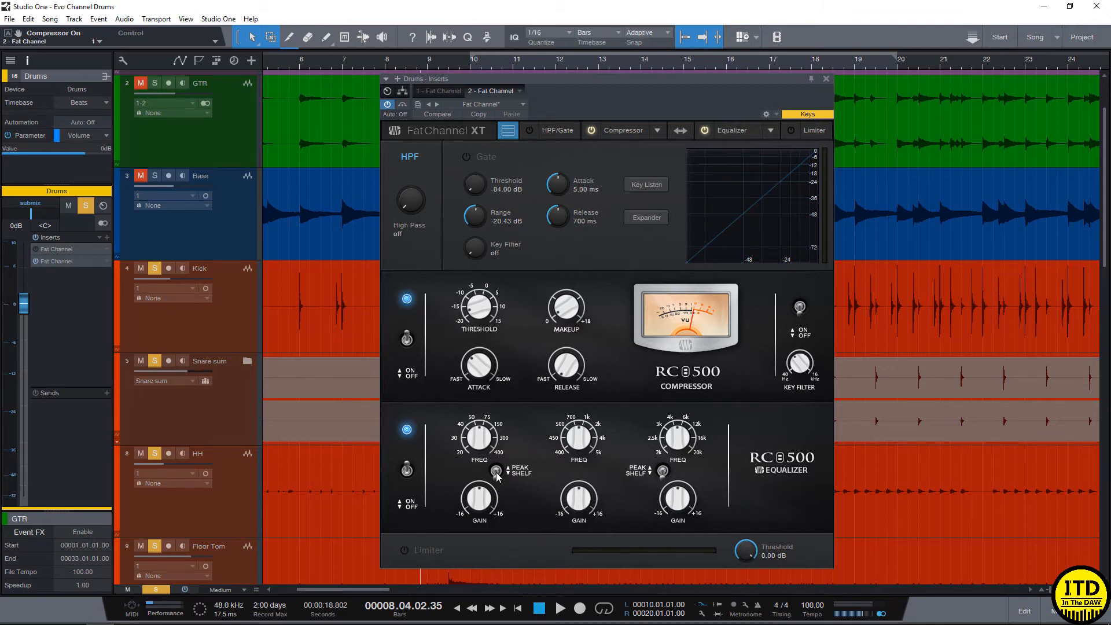
- Boost the RC-500 equalizer's low gain to 5.18 dB while the drums play
{"action": "key", "text": "space"}
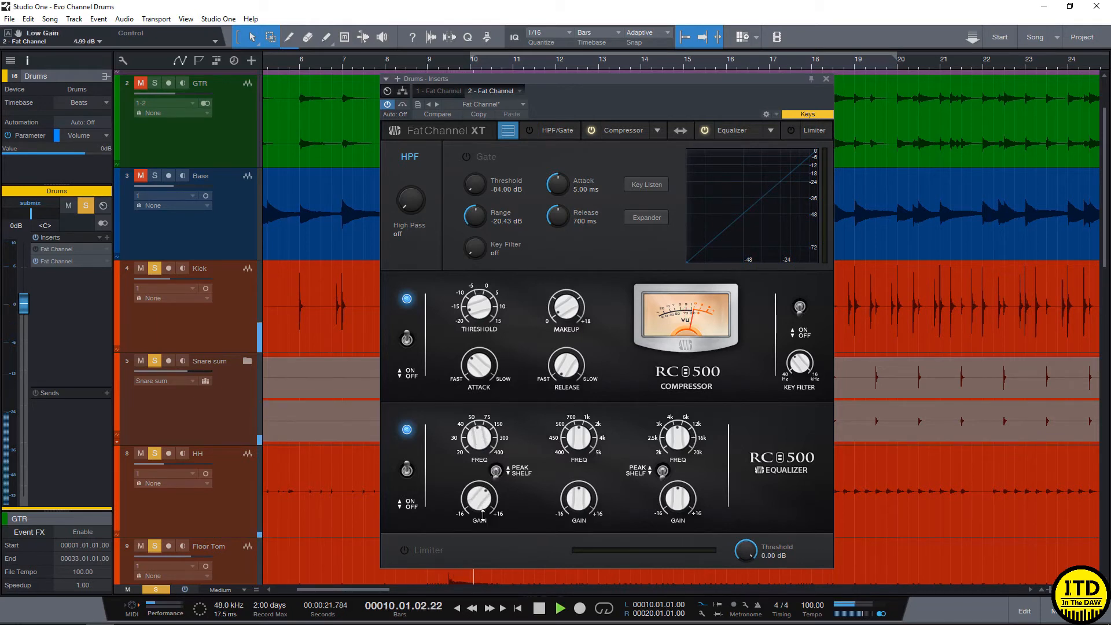
{"action": "mouse_move", "coordinate": [483, 508]}
{"action": "left_mouse_down"}
{"action": "mouse_move", "coordinate": [480, 461]}
{"action": "mouse_move", "coordinate": [492, 532]}
{"action": "mouse_move", "coordinate": [487, 447]}
{"action": "mouse_move", "coordinate": [490, 502]}
{"action": "left_mouse_up"}
{"action": "key", "text": "space"}
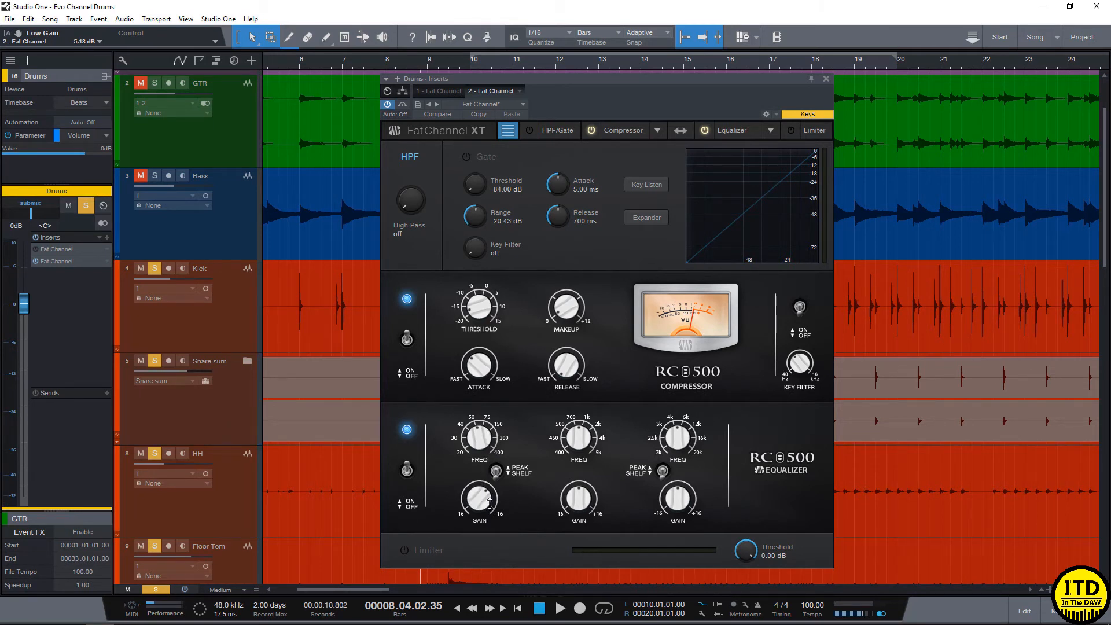
- Sweep the RC-500 equalizer's mid frequency with boosted gain, and cut the mid band
{"action": "key", "text": "space"}
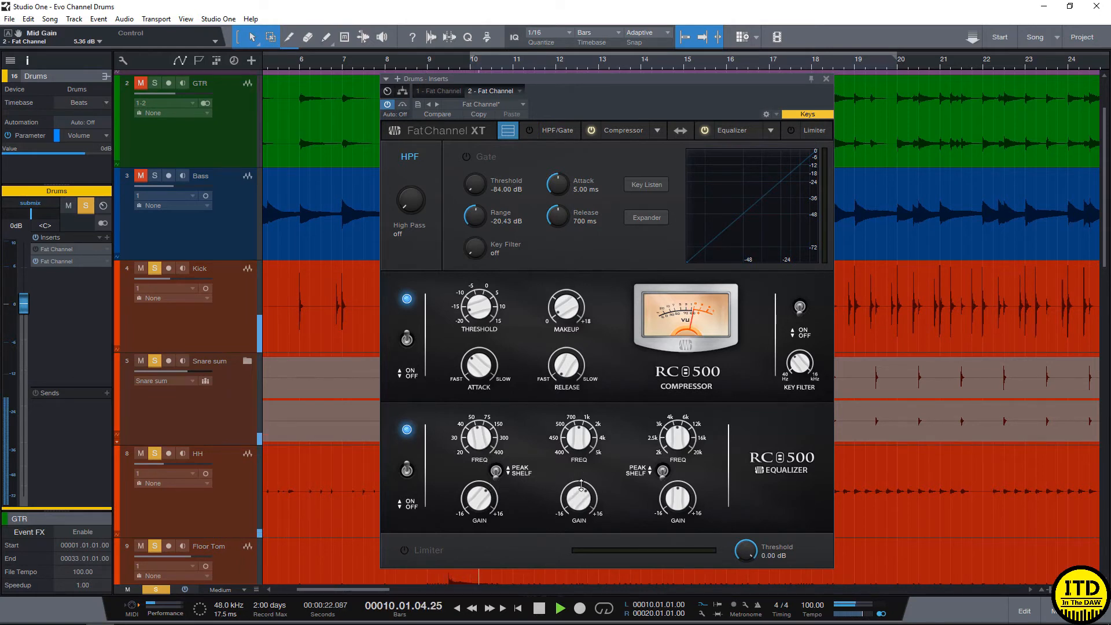
{"action": "mouse_move", "coordinate": [581, 485]}
{"action": "left_mouse_down"}
{"action": "mouse_move", "coordinate": [578, 517]}
{"action": "mouse_move", "coordinate": [580, 472]}
{"action": "left_mouse_up"}
{"action": "left_click_drag", "start_coordinate": [579, 442], "coordinate": [577, 500]}
- Set the RC-500 equalizer's high frequency to 8.84 kHz and boost the high gain
{"action": "left_click", "coordinate": [682, 507]}
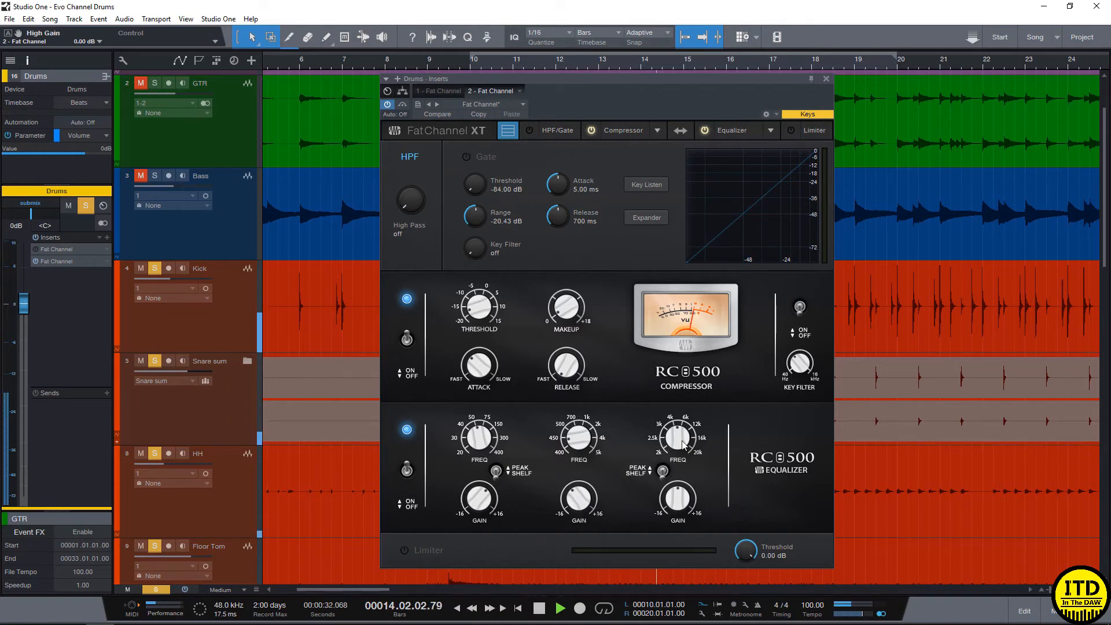
{"action": "left_click_drag", "start_coordinate": [684, 444], "coordinate": [679, 427]}
{"action": "left_click_drag", "start_coordinate": [671, 511], "coordinate": [673, 438]}
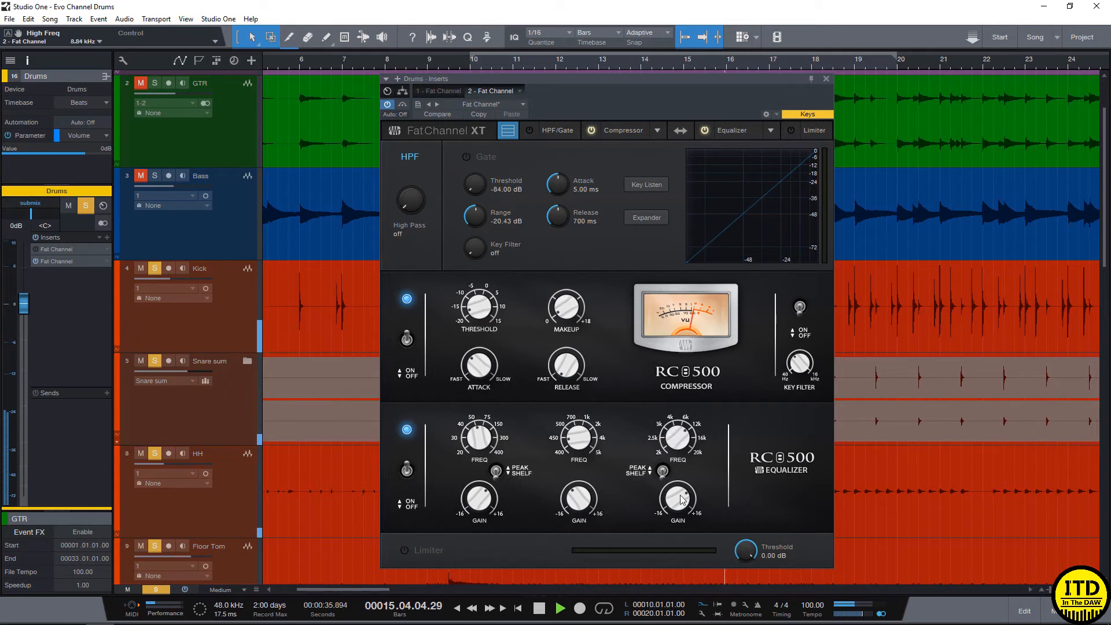
{"action": "left_click_drag", "start_coordinate": [679, 502], "coordinate": [677, 512]}
- Fine-tune the RC-500 equalizer's mid frequency by ear and set the mid gain to -3.15 dB
{"action": "left_click_drag", "start_coordinate": [581, 504], "coordinate": [579, 496]}
{"action": "key", "text": "space"}
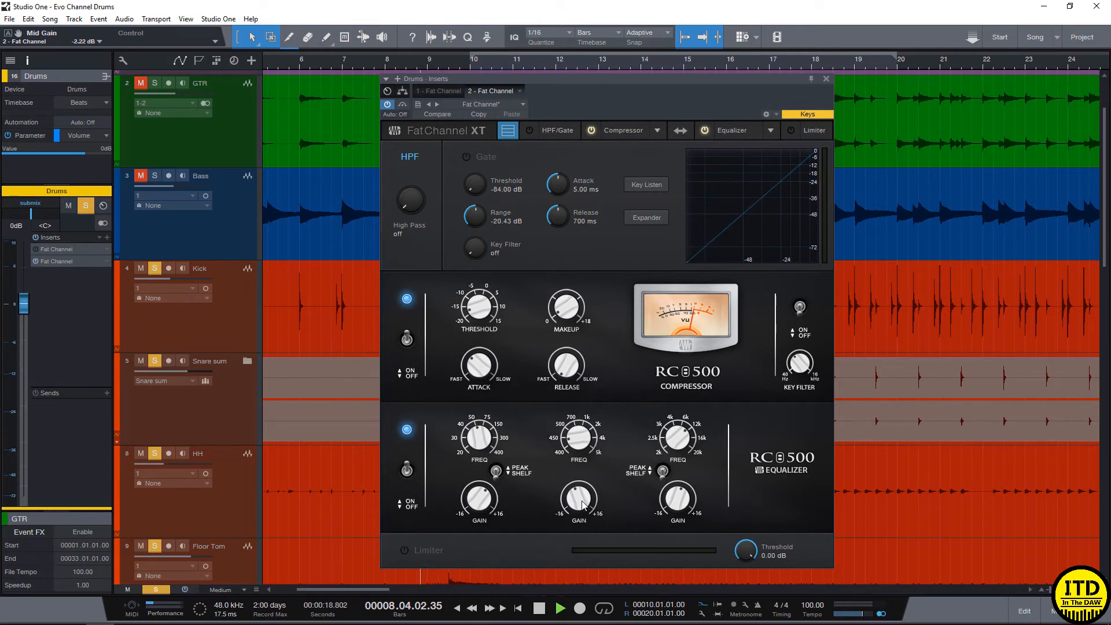
{"action": "left_click_drag", "start_coordinate": [582, 505], "coordinate": [580, 499]}
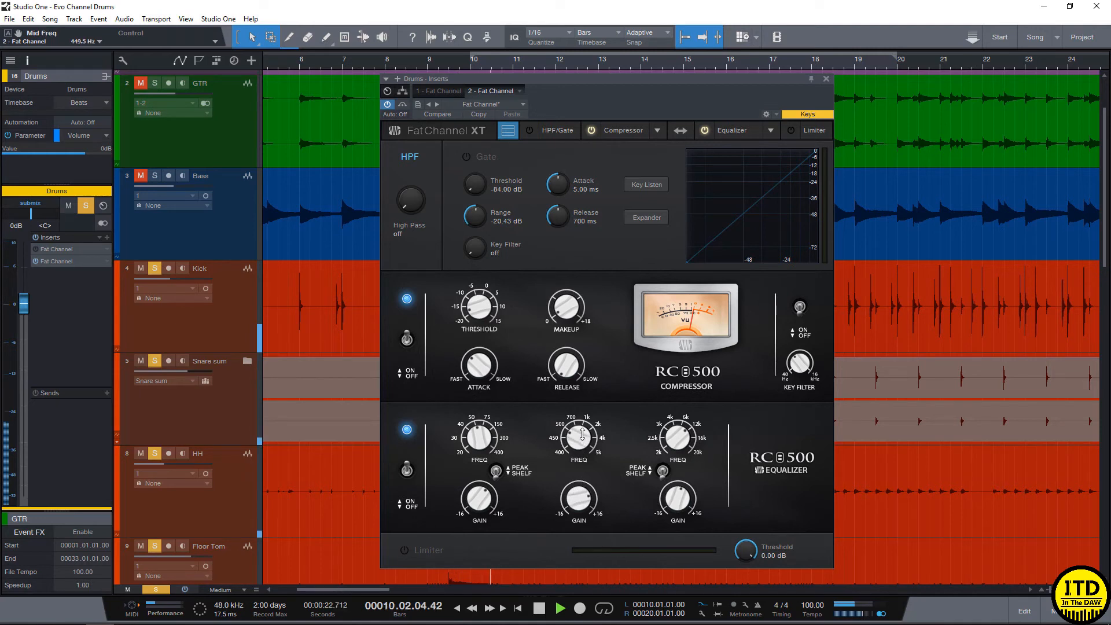
{"action": "left_click_drag", "start_coordinate": [580, 496], "coordinate": [585, 502]}
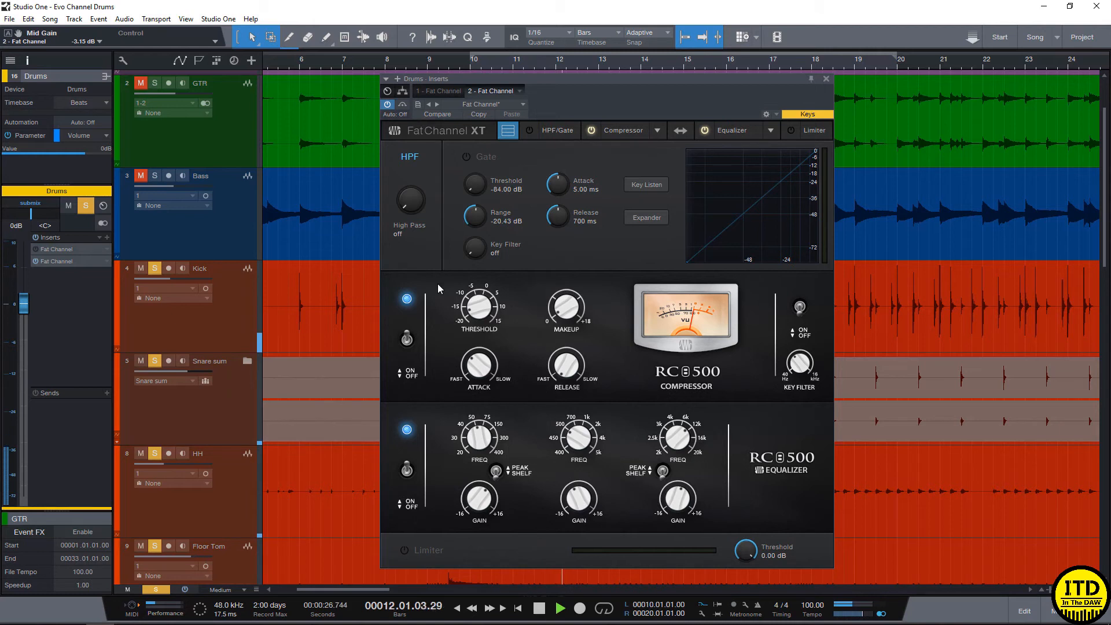
- Set the RC-500 compressor's threshold to -14.04 dB and its make-up gain to 1.80 dB while auditioning the drums
{"action": "key", "text": "space"}
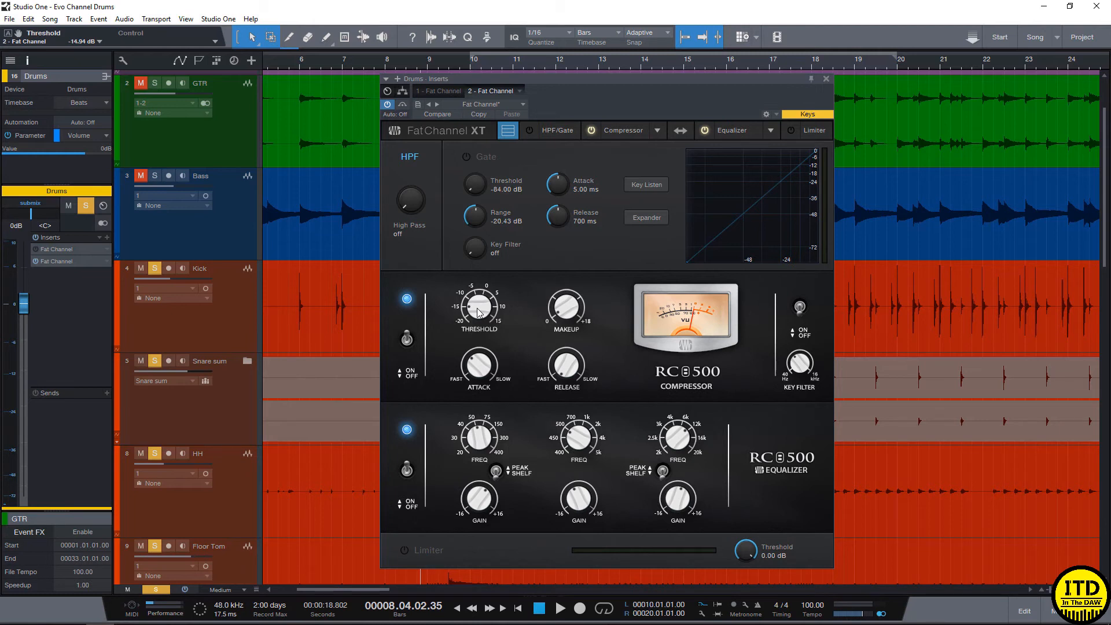
{"action": "scroll", "coordinate": [478, 313], "scroll_direction": "up", "scroll_amount": 1}
{"action": "key", "text": "space"}
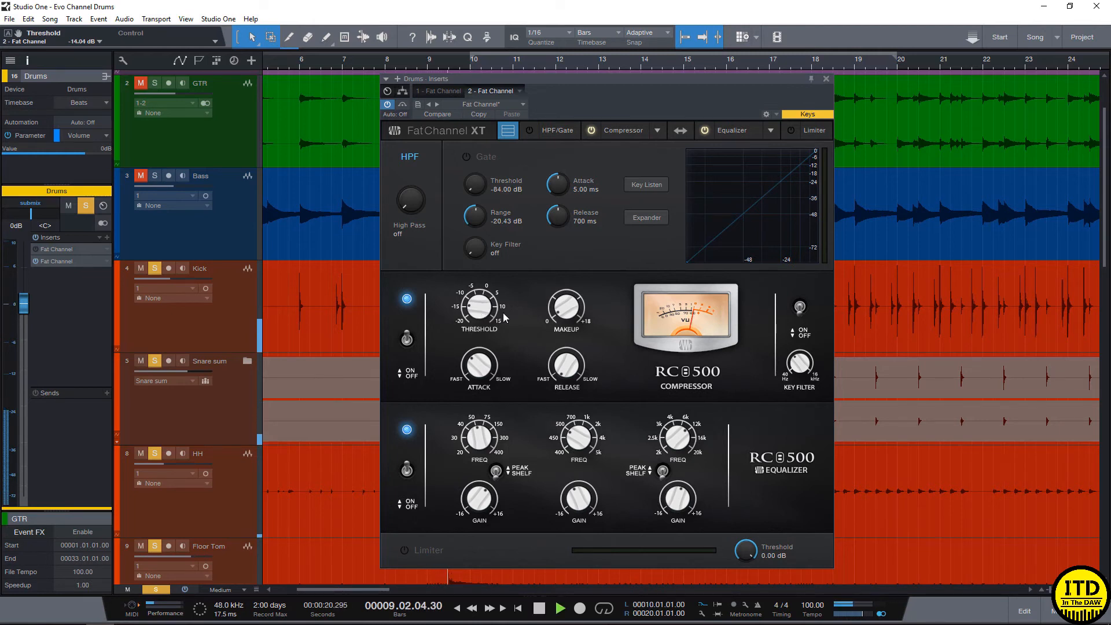
- Bypass and re-enable the second Fat Channel during playback to compare the processed and unprocessed drums
{"action": "left_click", "coordinate": [387, 105]}
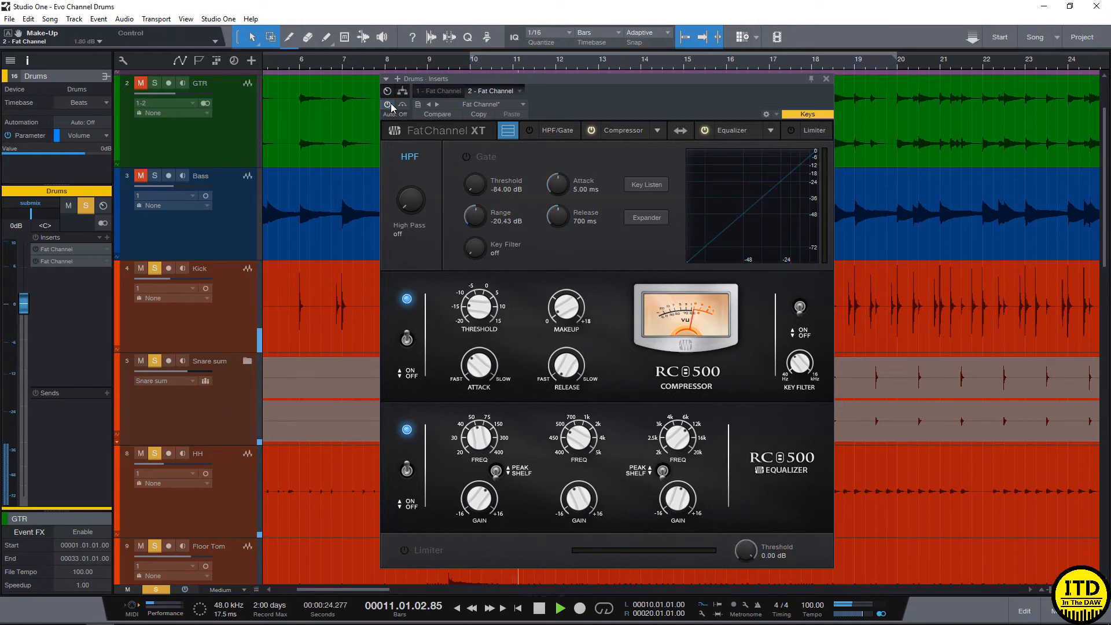
{"action": "left_click", "coordinate": [388, 106]}
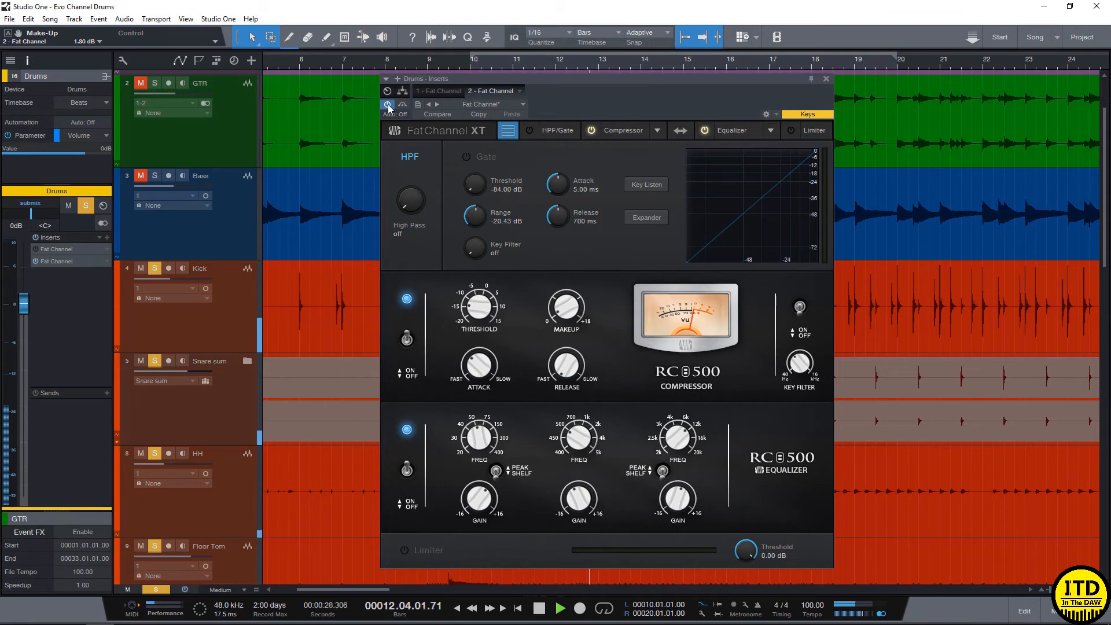
{"action": "key", "text": "space"}
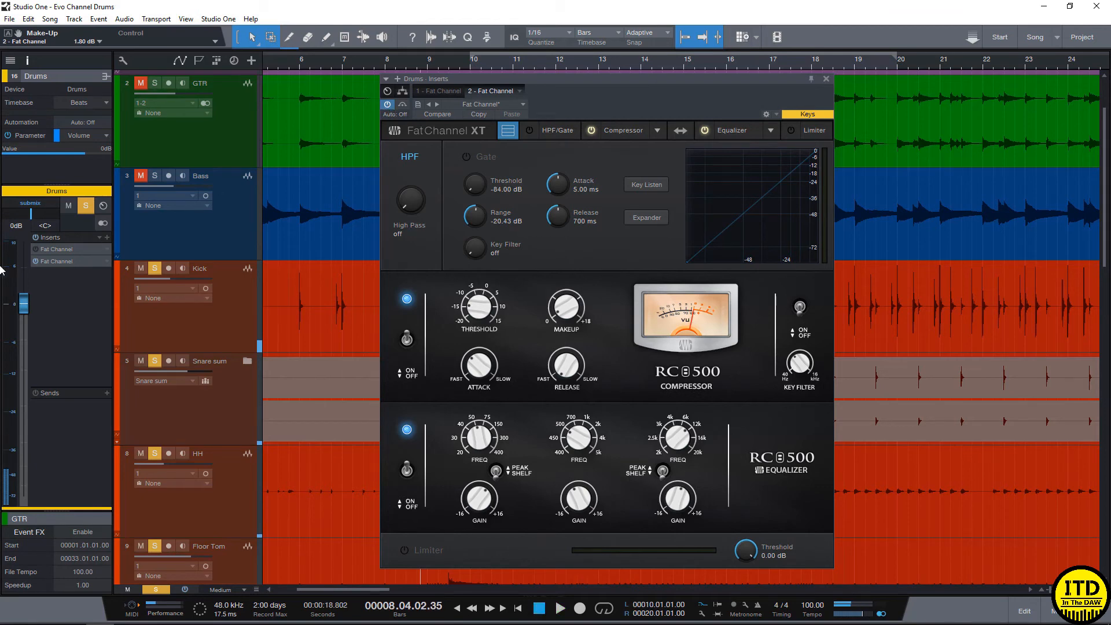
- Collapse both Fat Channels to show only their compressors, with the plug-in window moved over the arrangement
{"action": "left_click", "coordinate": [506, 132]}
{"action": "left_click_drag", "start_coordinate": [523, 80], "coordinate": [733, 135]}
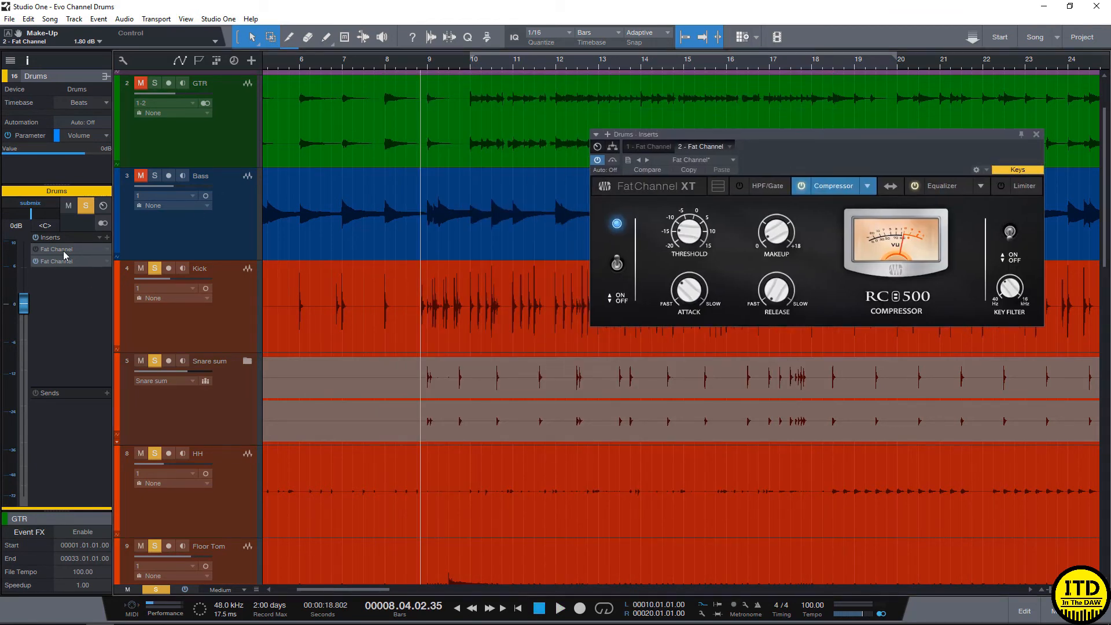
{"action": "left_click", "coordinate": [64, 250]}
{"action": "left_click", "coordinate": [708, 188]}
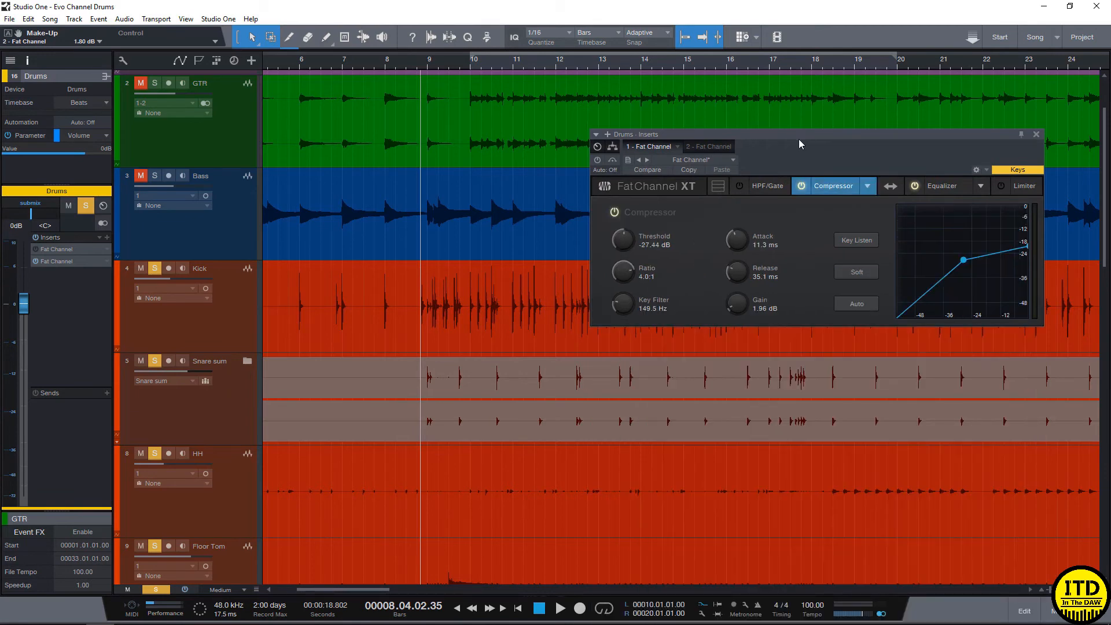
- Open the second Fat Channel in its own window and move the first one clear so both are visible
{"action": "left_click_drag", "start_coordinate": [798, 138], "coordinate": [536, 173]}
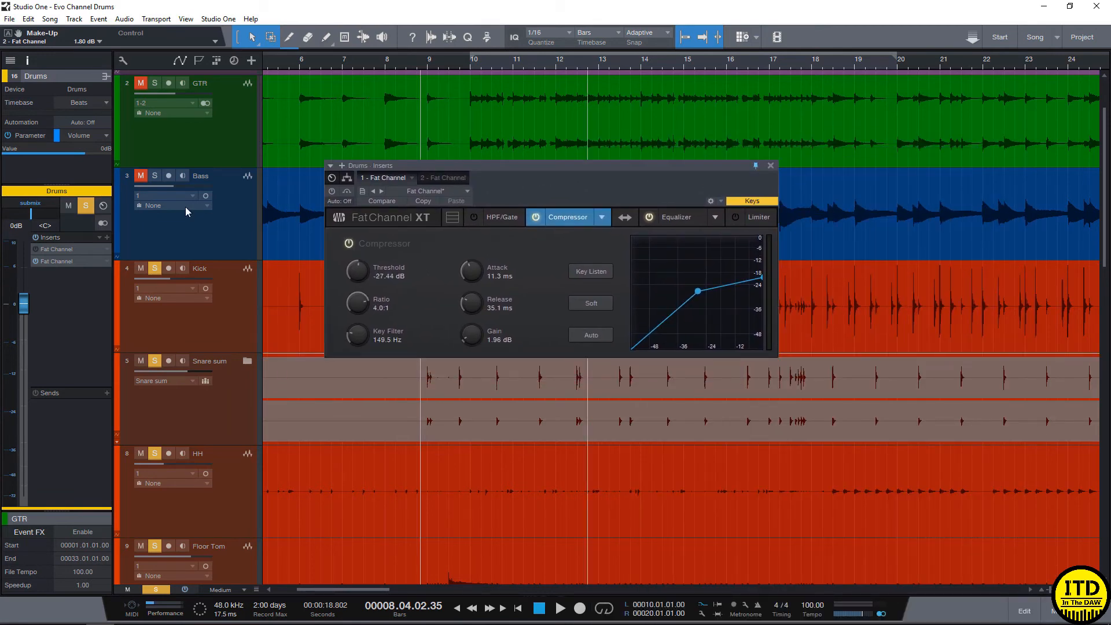
{"action": "left_click", "coordinate": [61, 261]}
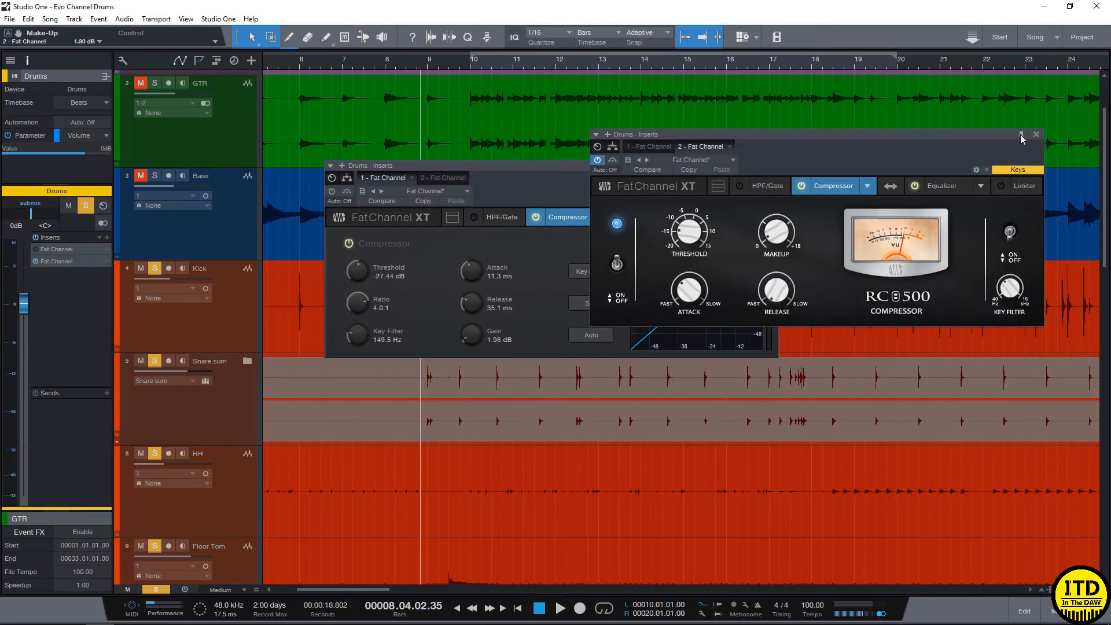
{"action": "left_click_drag", "start_coordinate": [533, 166], "coordinate": [432, 150]}
- Show the equalizers in both Fat Channels and stack the windows with the standard equalizer above the RC-500
{"action": "left_click", "coordinate": [575, 201]}
{"action": "left_click", "coordinate": [957, 188]}
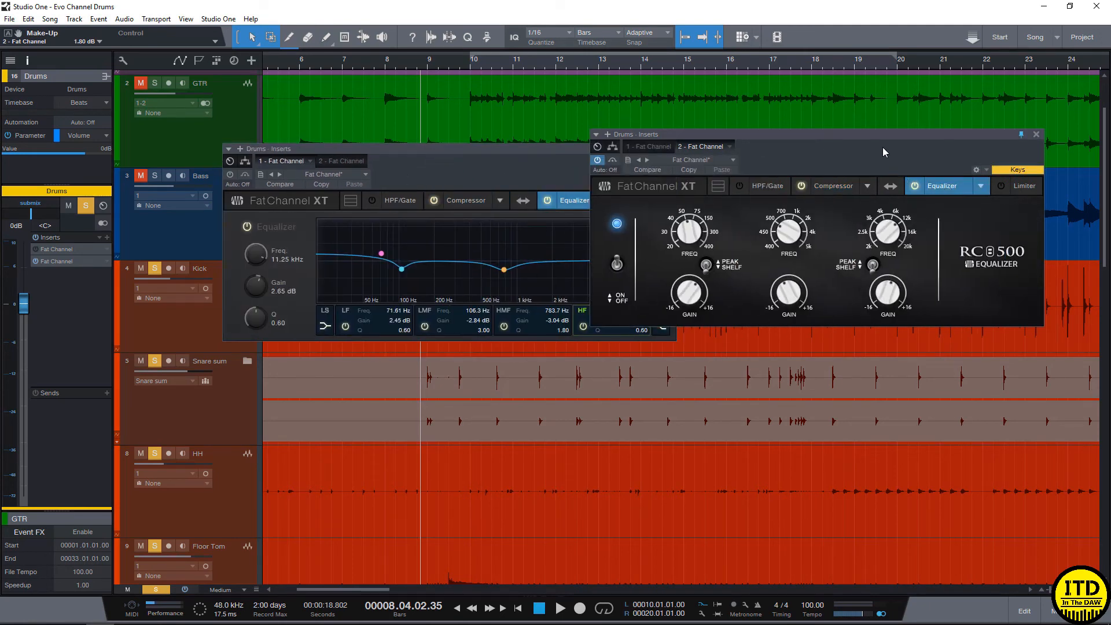
{"action": "left_click_drag", "start_coordinate": [883, 147], "coordinate": [627, 347]}
{"action": "left_click_drag", "start_coordinate": [530, 155], "coordinate": [670, 150]}
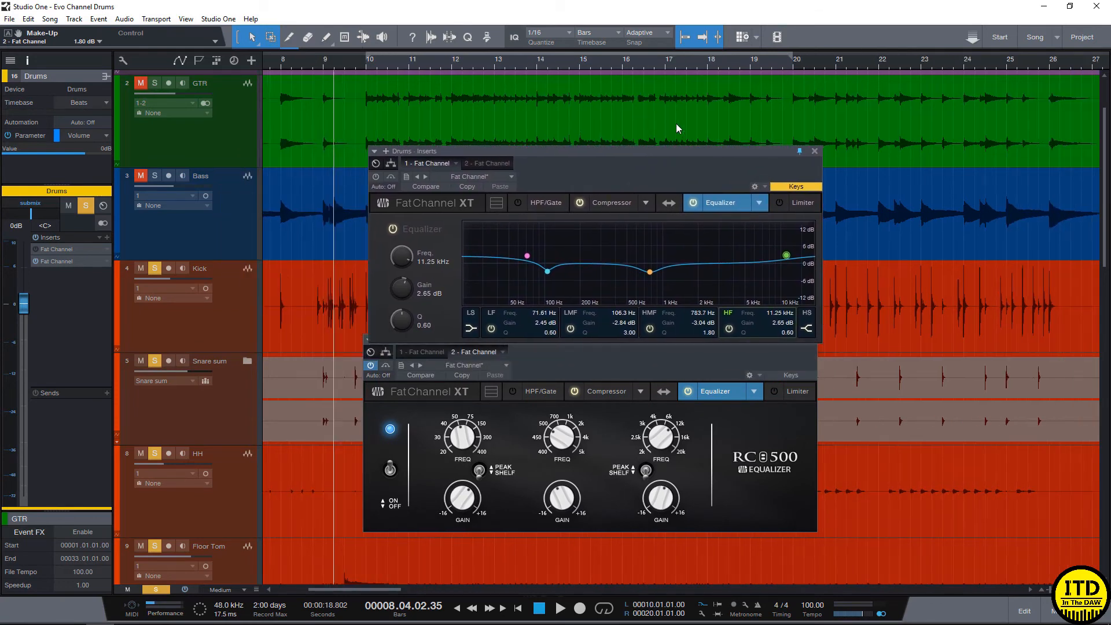
- Play the drums and alternate between the two Fat Channel inserts to compare the standard and RC-500 processing, then stop playback
{"action": "key", "text": "space"}
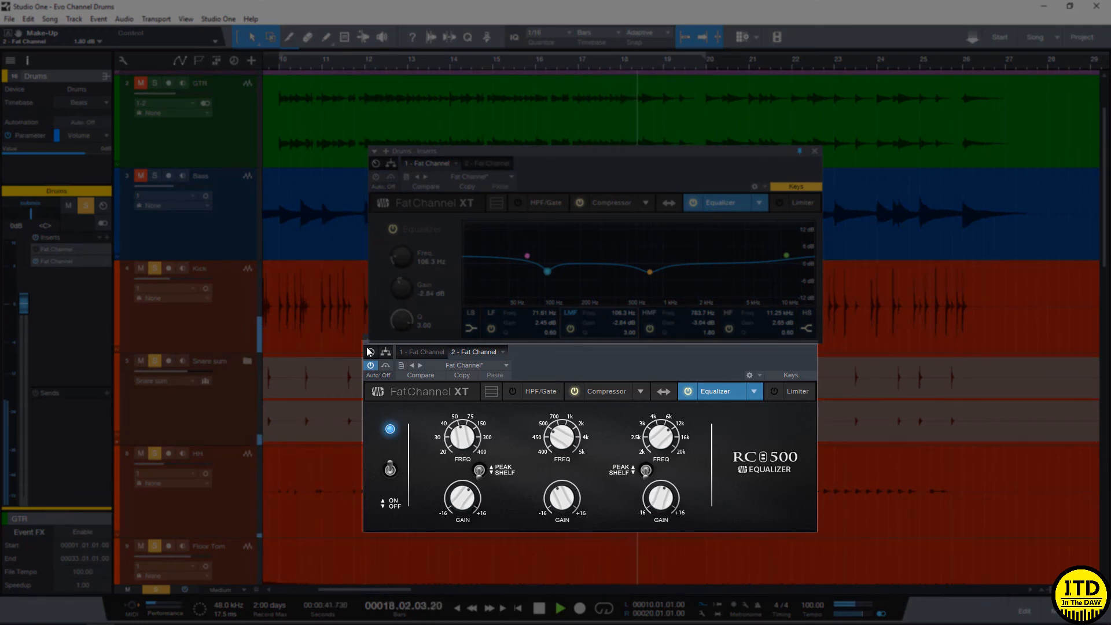
{"action": "left_click", "coordinate": [35, 250]}
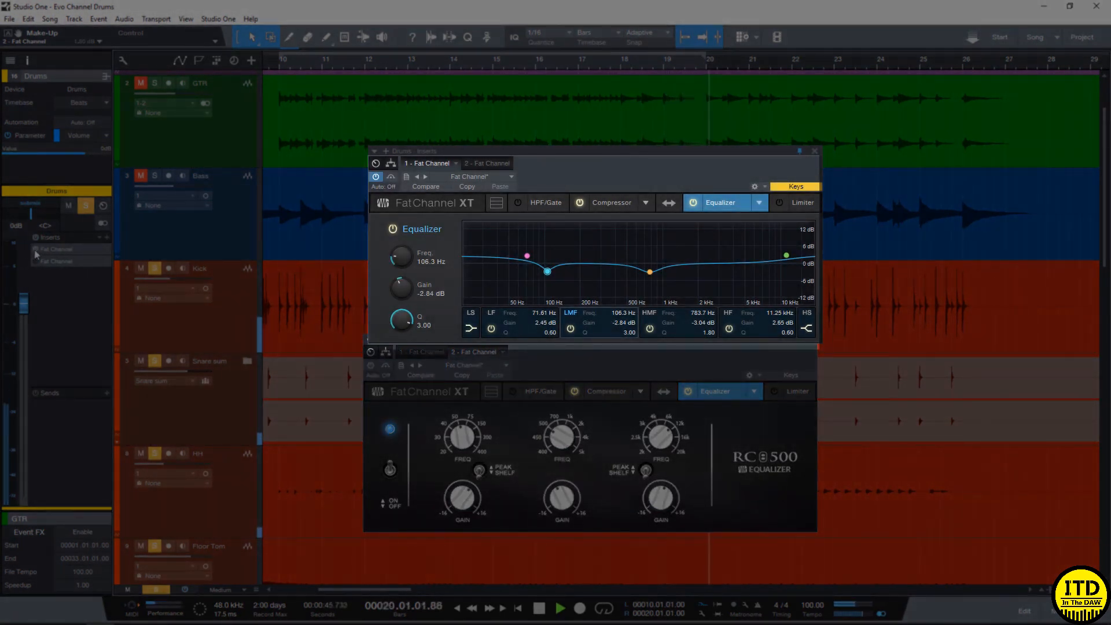
{"action": "left_click", "coordinate": [36, 262]}
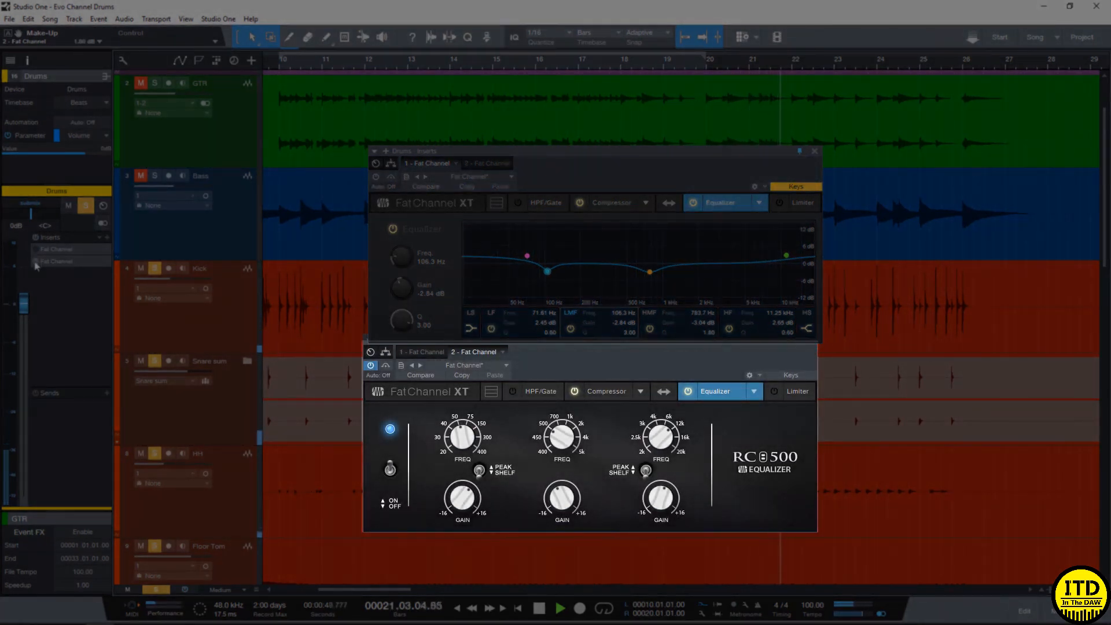
{"action": "key", "text": "space"}
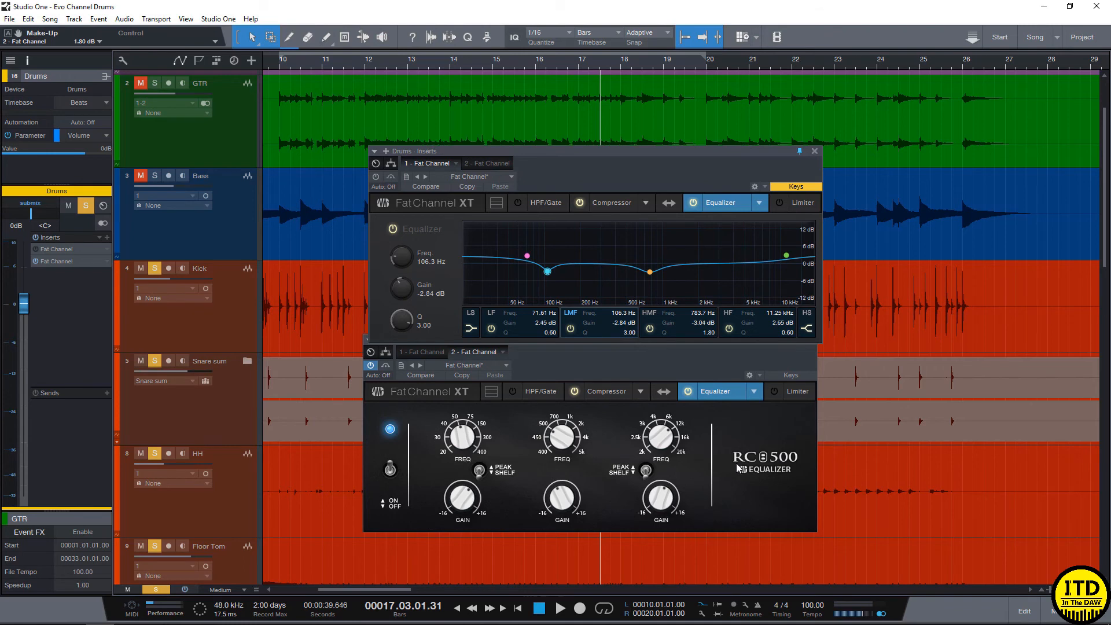
- Inspect the standard equalizer's LF and LMF bands and the RC-500 equalizer's mid gain control
{"action": "left_click", "coordinate": [526, 256]}
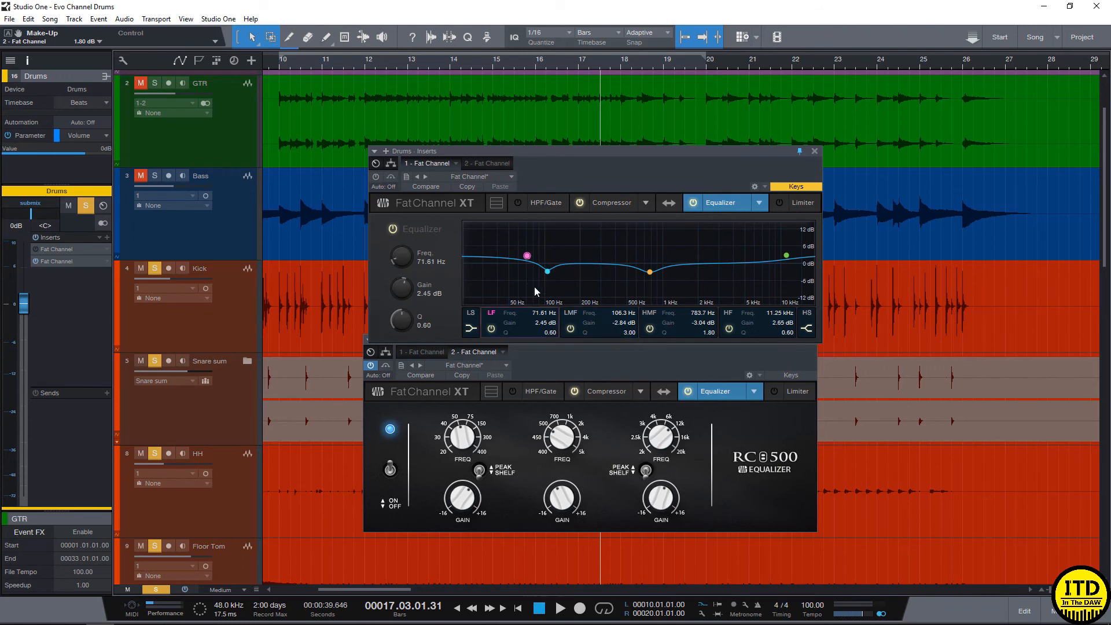
{"action": "left_click", "coordinate": [547, 271]}
{"action": "scroll", "coordinate": [326, 269], "scroll_direction": "left", "scroll_amount": 3}
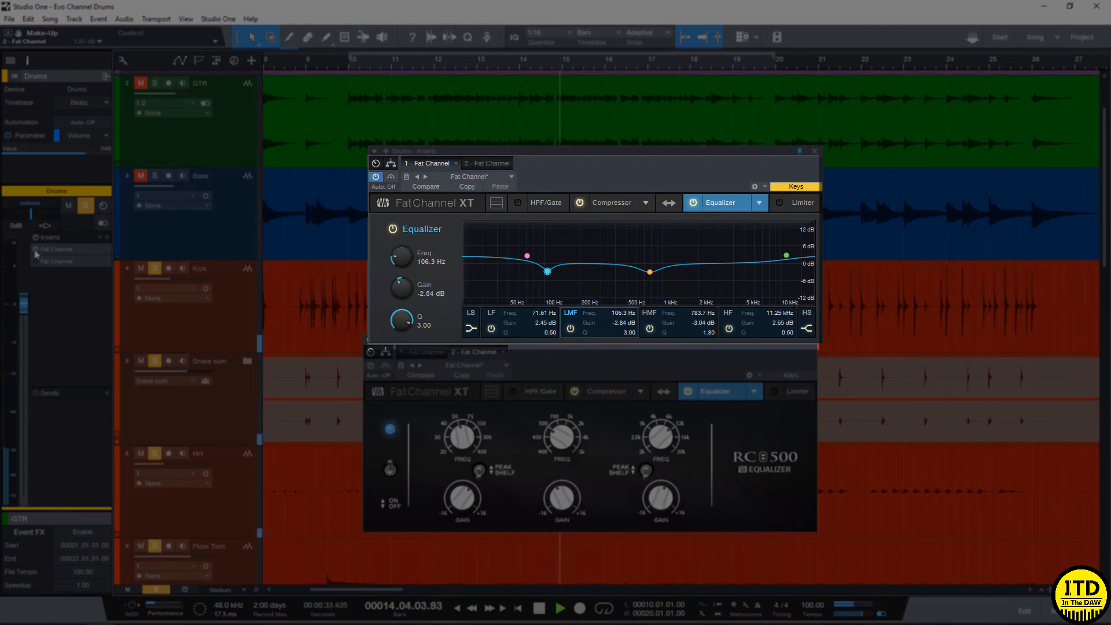
{"action": "left_click", "coordinate": [561, 507]}
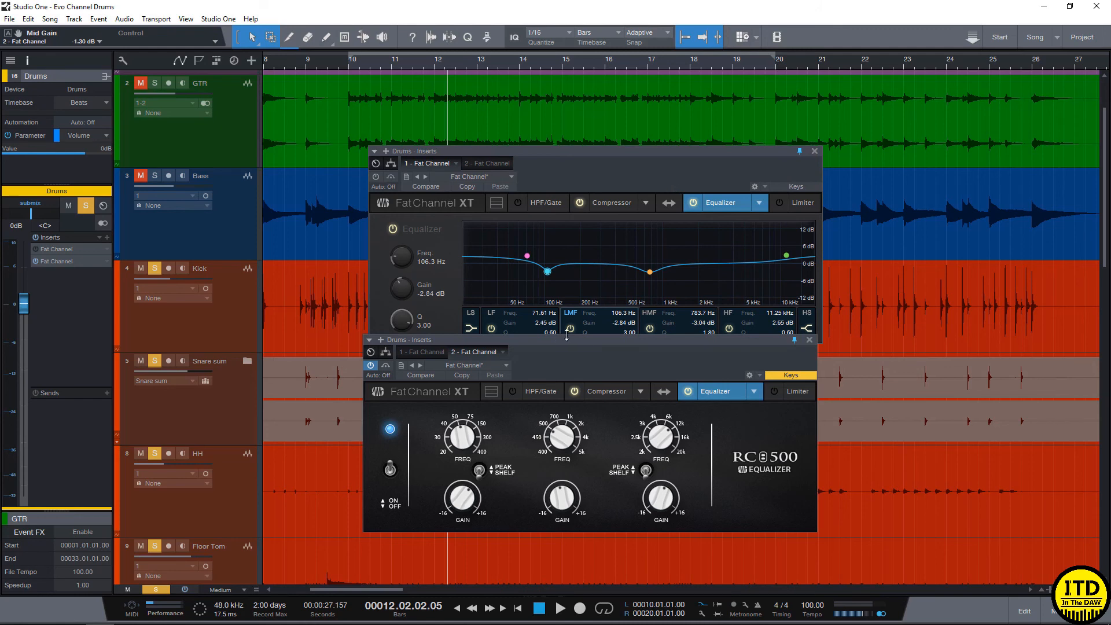
- Show the second Fat Channel's compressor and view the available compressor models, keeping RC500 Comp selected
{"action": "left_click", "coordinate": [594, 392]}
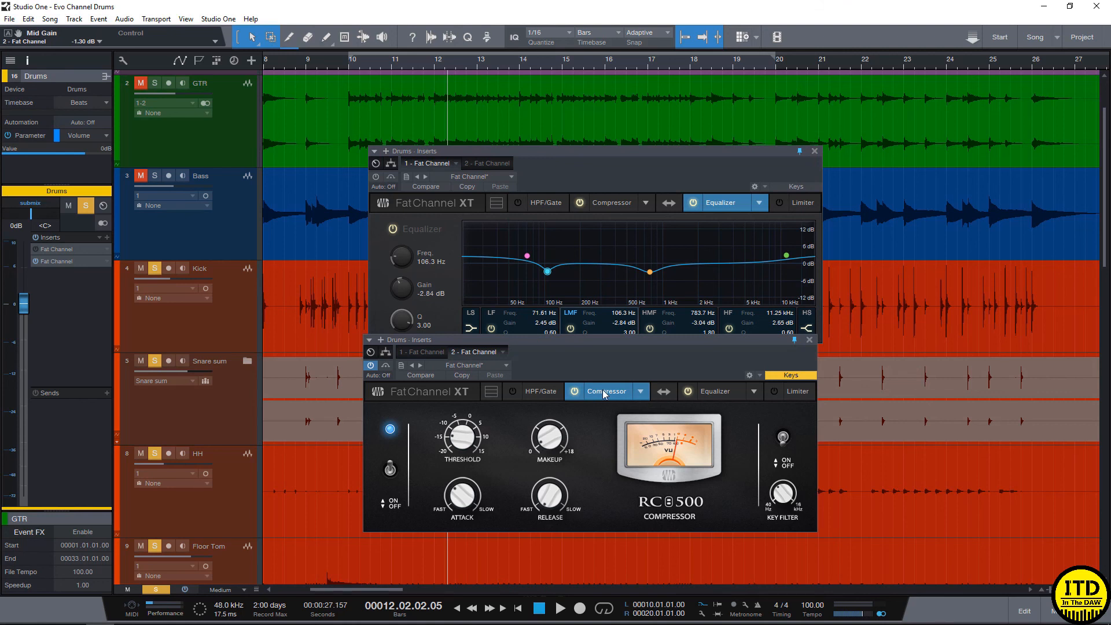
{"action": "left_click", "coordinate": [643, 393]}
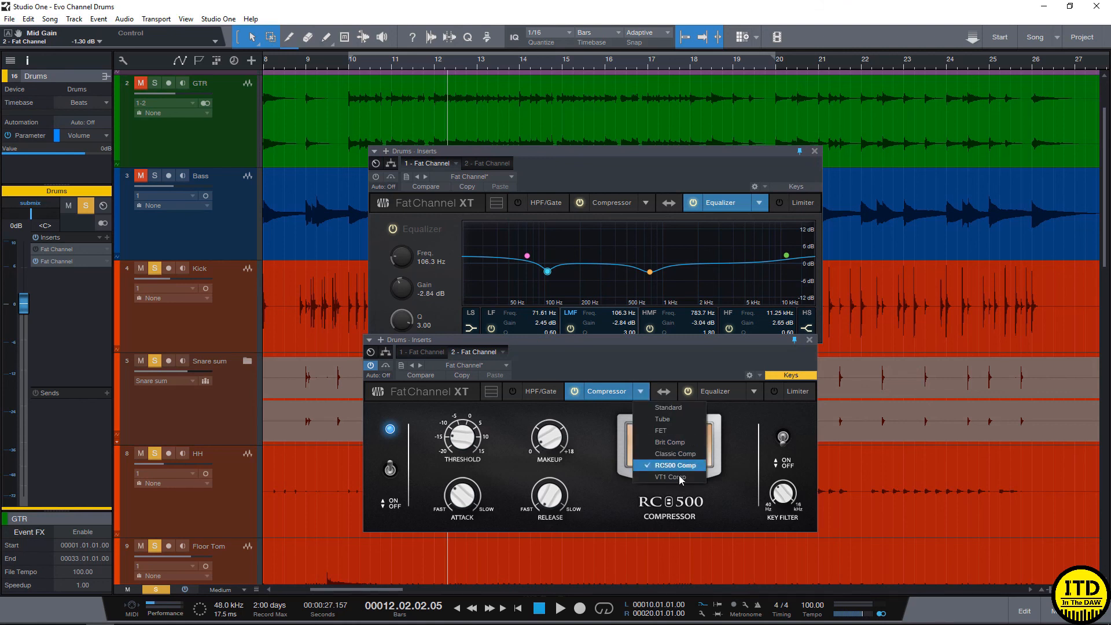
{"action": "left_click", "coordinate": [699, 346]}
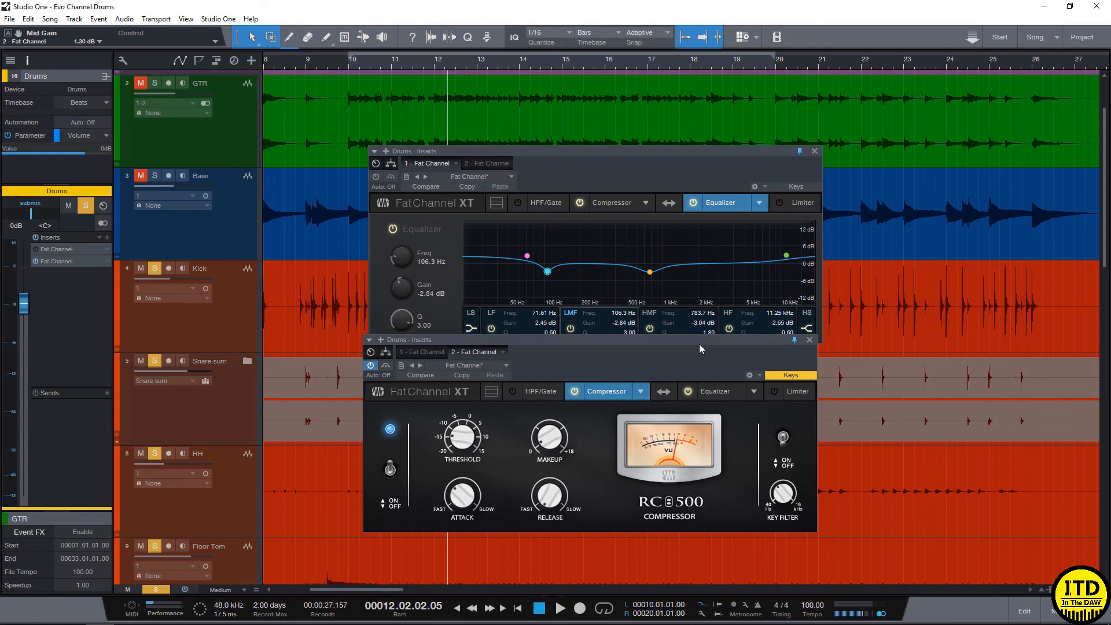